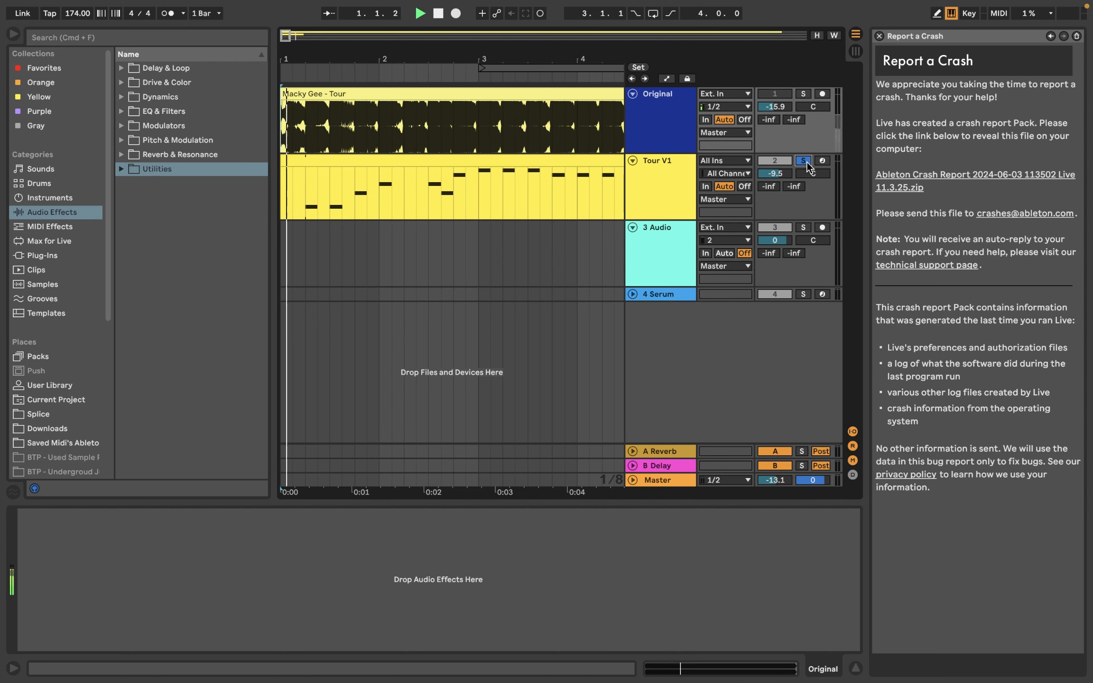
# Step: Raise the Master track's volume to -8.7 dB while auditioning the soloed Tour V1 track, and stop playback
pyautogui.moveTo(778, 480); pyautogui.dragTo(778, 475)
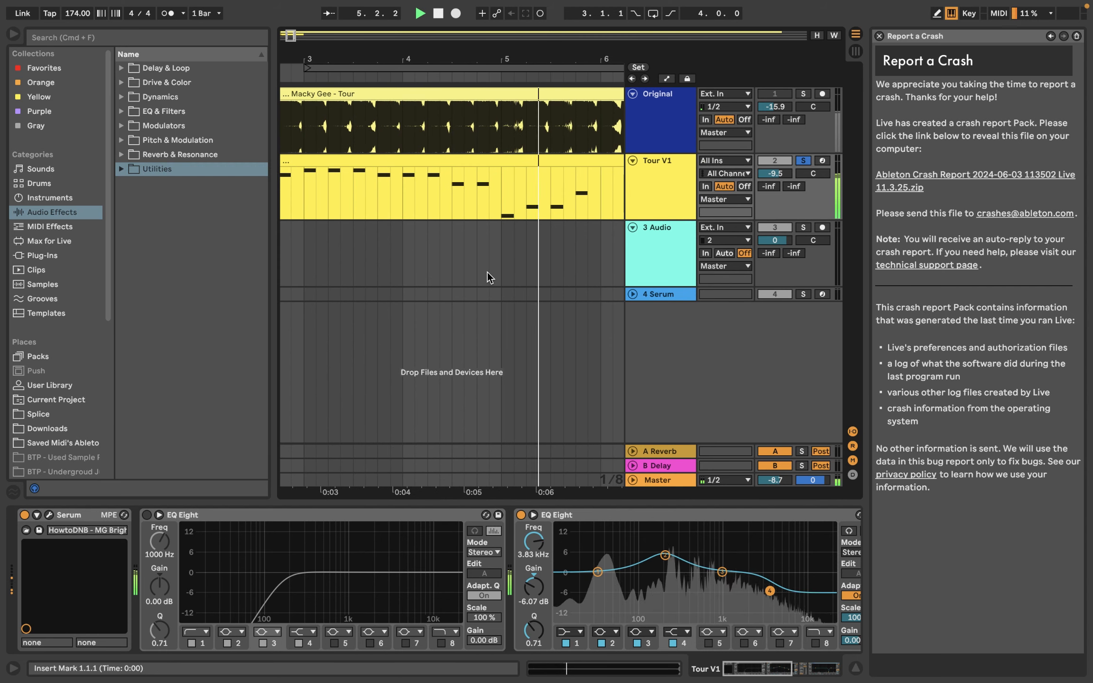
pyautogui.press('space')
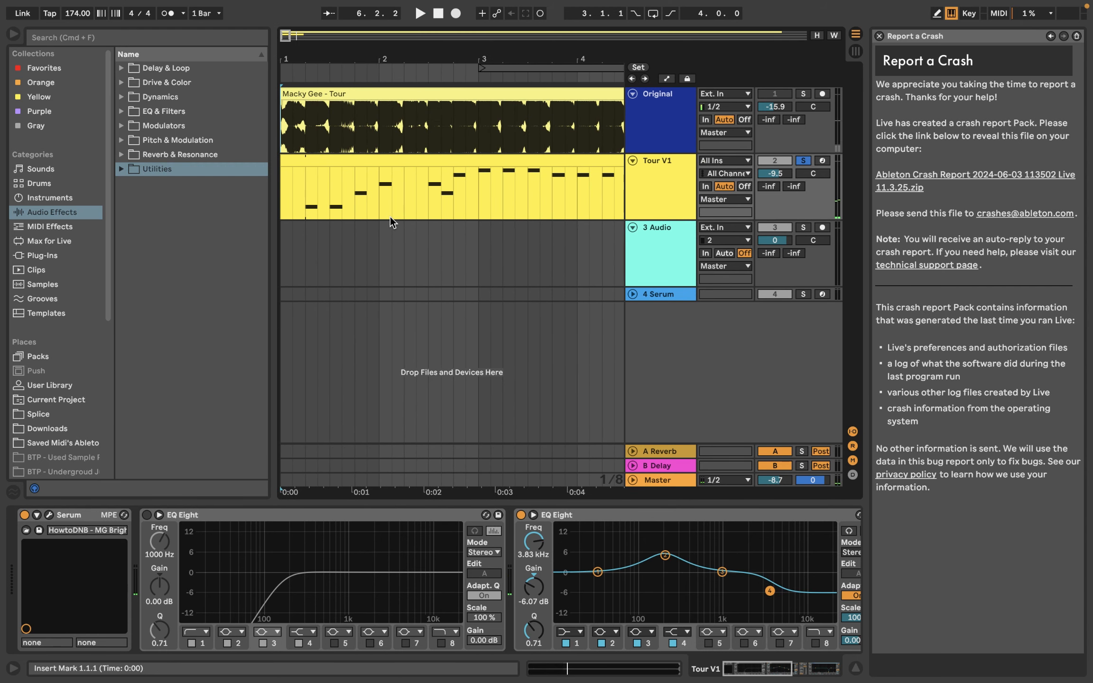
# Step: Insert a MIDI track named Recreation below Tour V1 and load the Serum instrument onto it
pyautogui.click(654, 235)
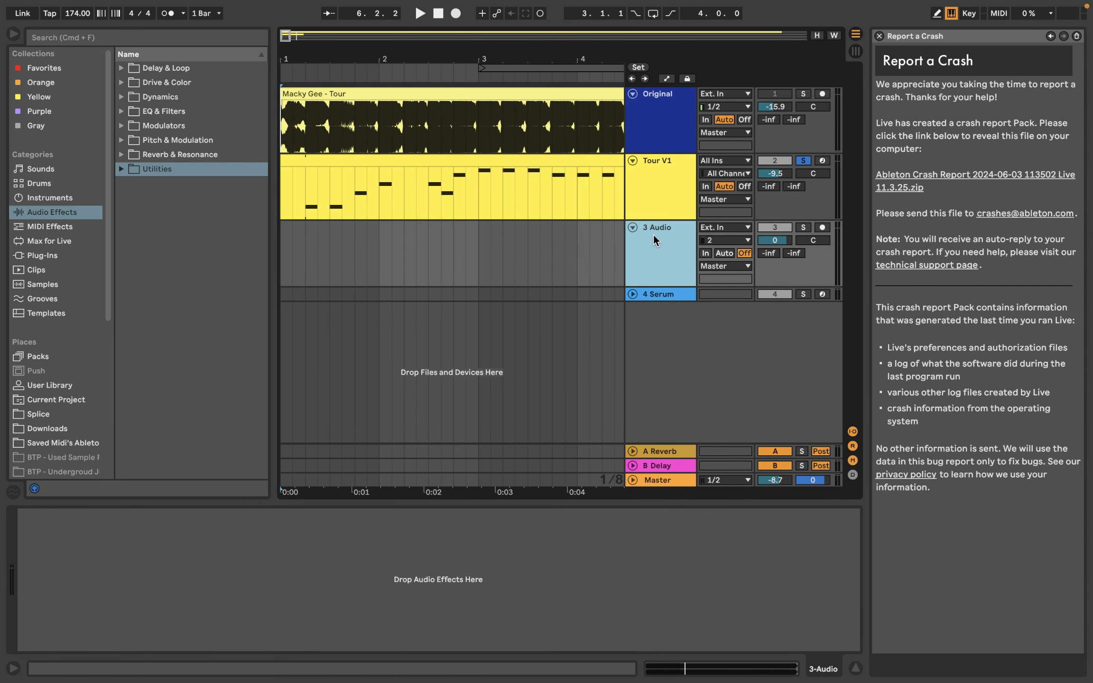
pyautogui.click(157, 33)
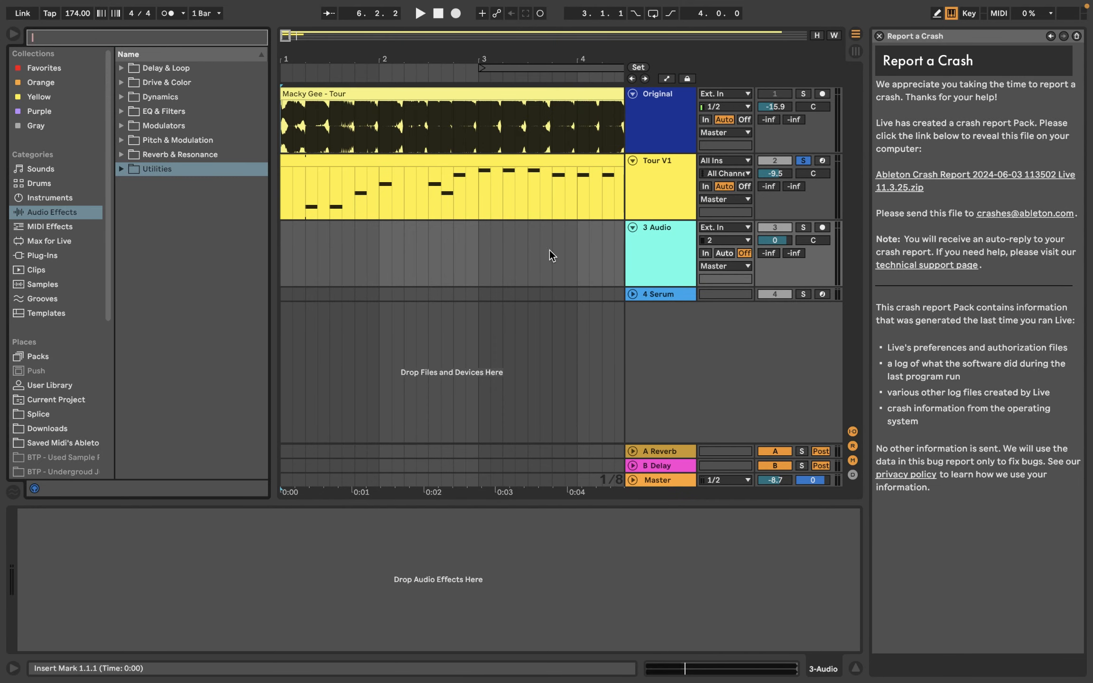
pyautogui.rightClick(638, 184)
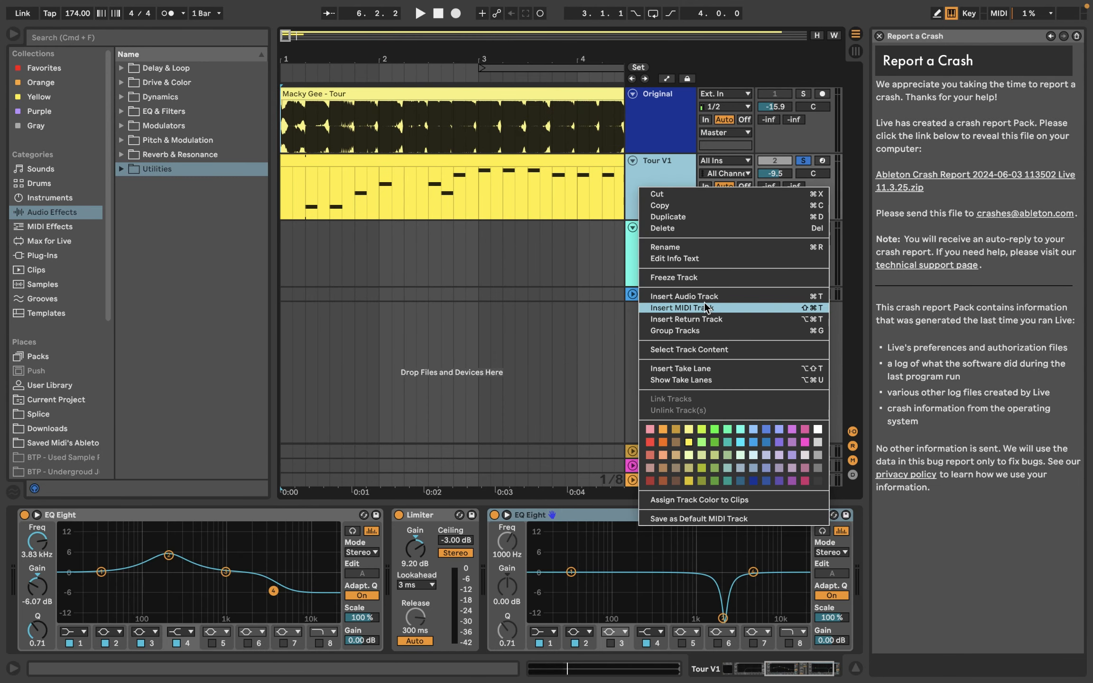
pyautogui.click(703, 308)
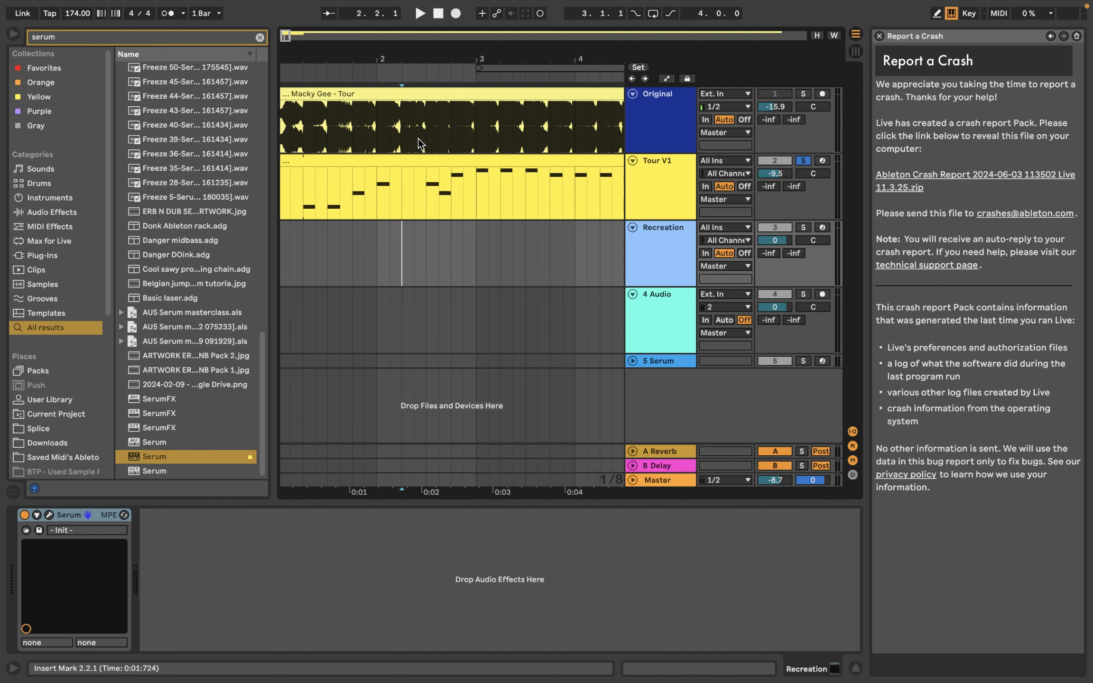
# Step: Copy the Tour V1 MIDI clip to the start of the Recreation track and solo that track
pyautogui.click(421, 161)
pyautogui.hscroll(-1, 421, 161)
pyautogui.press('super+c')
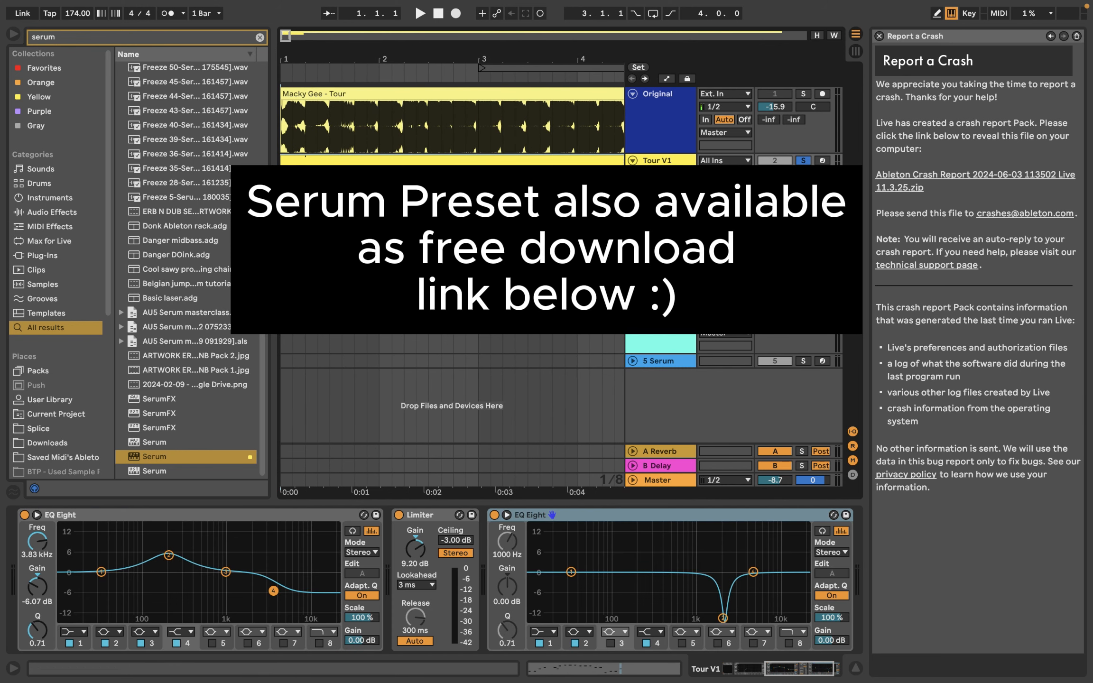
pyautogui.click(283, 252)
pyautogui.press('super+v')
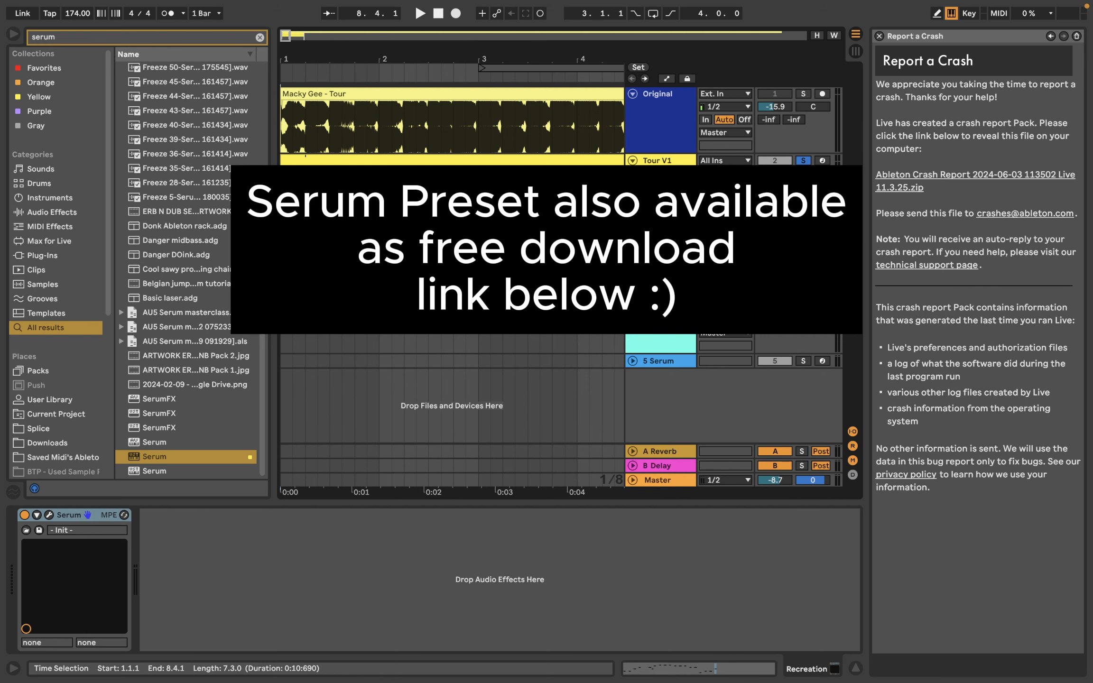
pyautogui.click(802, 228)
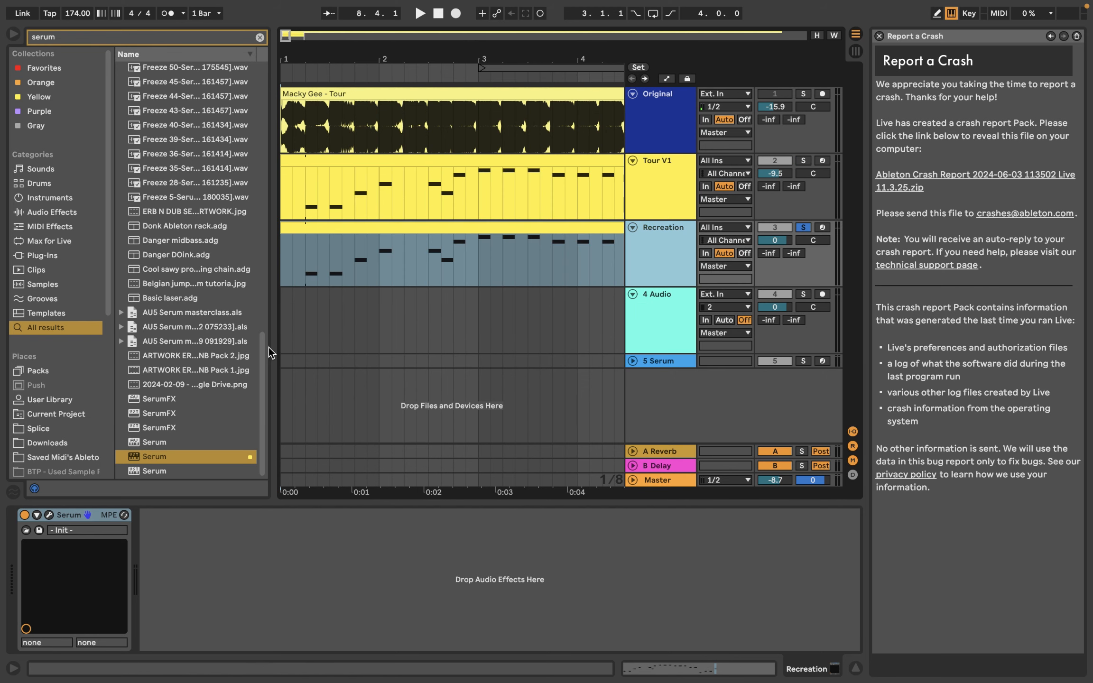
# Step: In the Recreation track's Serum, enable the sub oscillator with direct output, as well as oscillator B
pyautogui.click(49, 515)
pyautogui.click(55, 143)
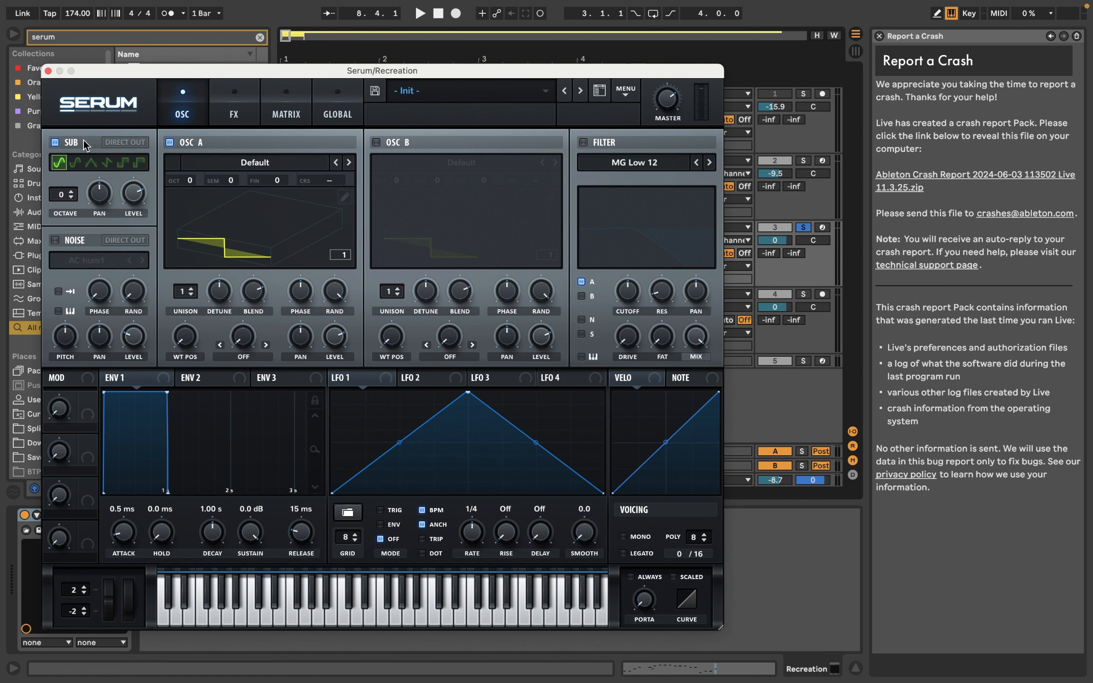
pyautogui.click(113, 141)
pyautogui.click(376, 142)
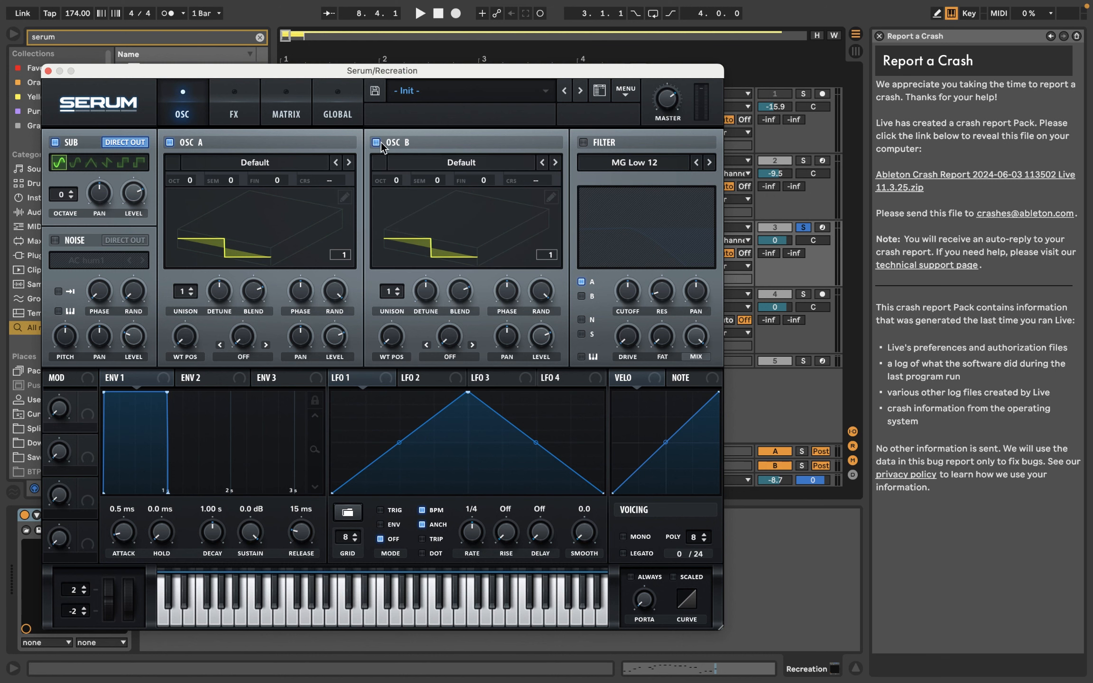
# Step: Load the Analog wavetable MB Triangle (Metal) into oscillator A and raise its wavetable position
pyautogui.click(311, 163)
pyautogui.moveTo(310, 206)
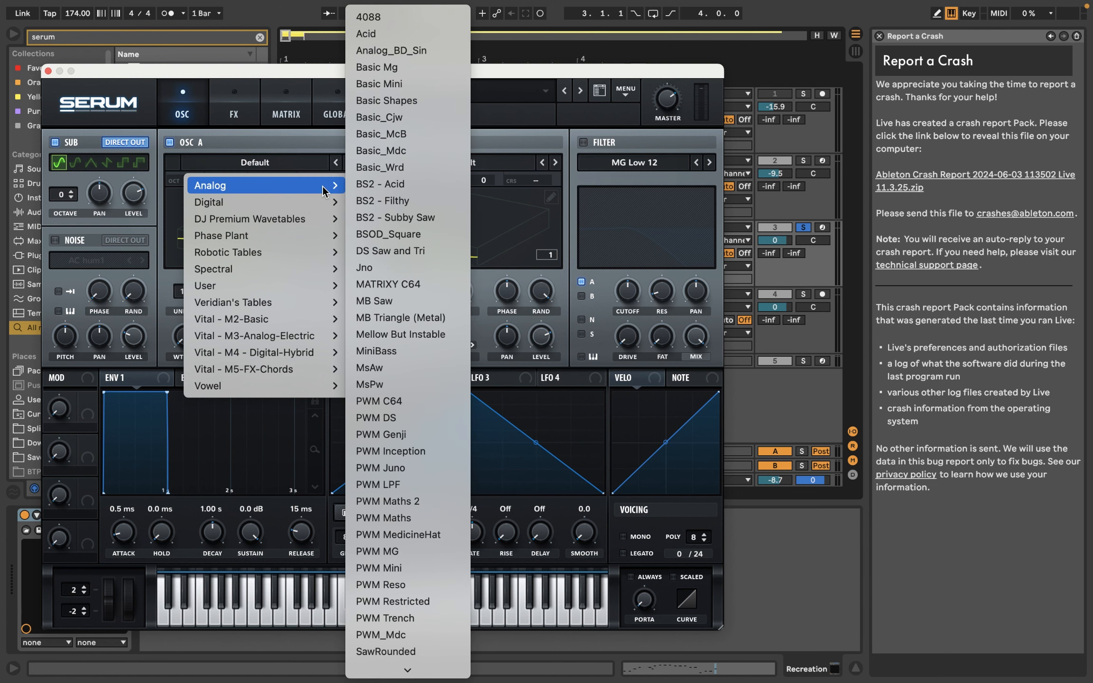
pyautogui.click(389, 319)
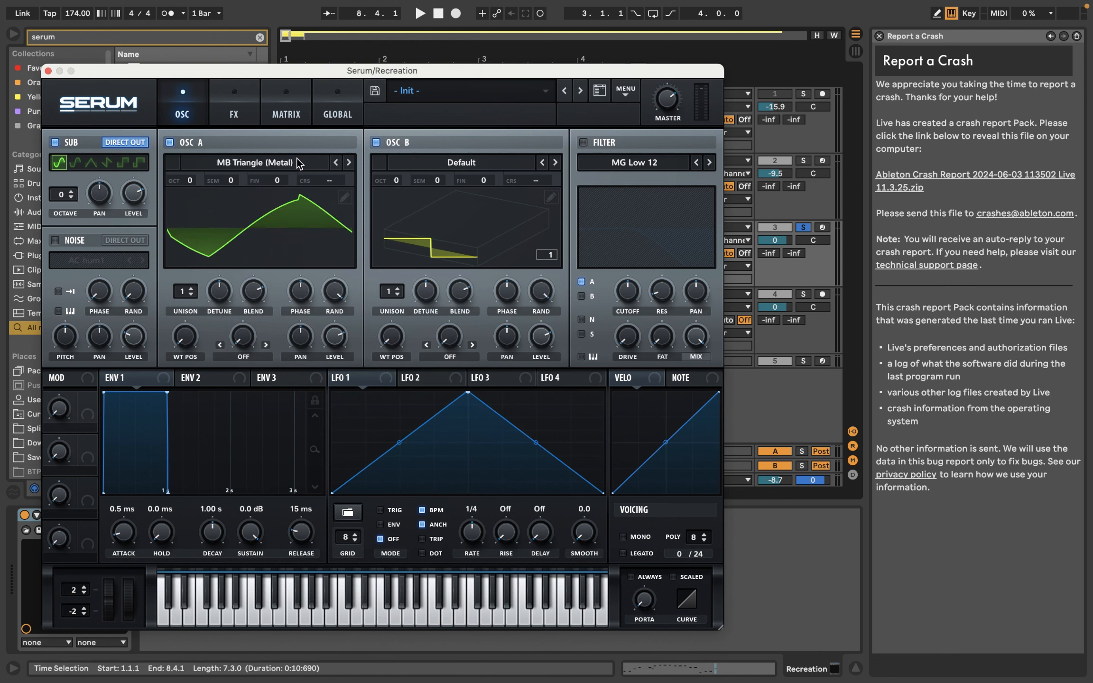
pyautogui.moveTo(181, 344); pyautogui.dragTo(254, 288)
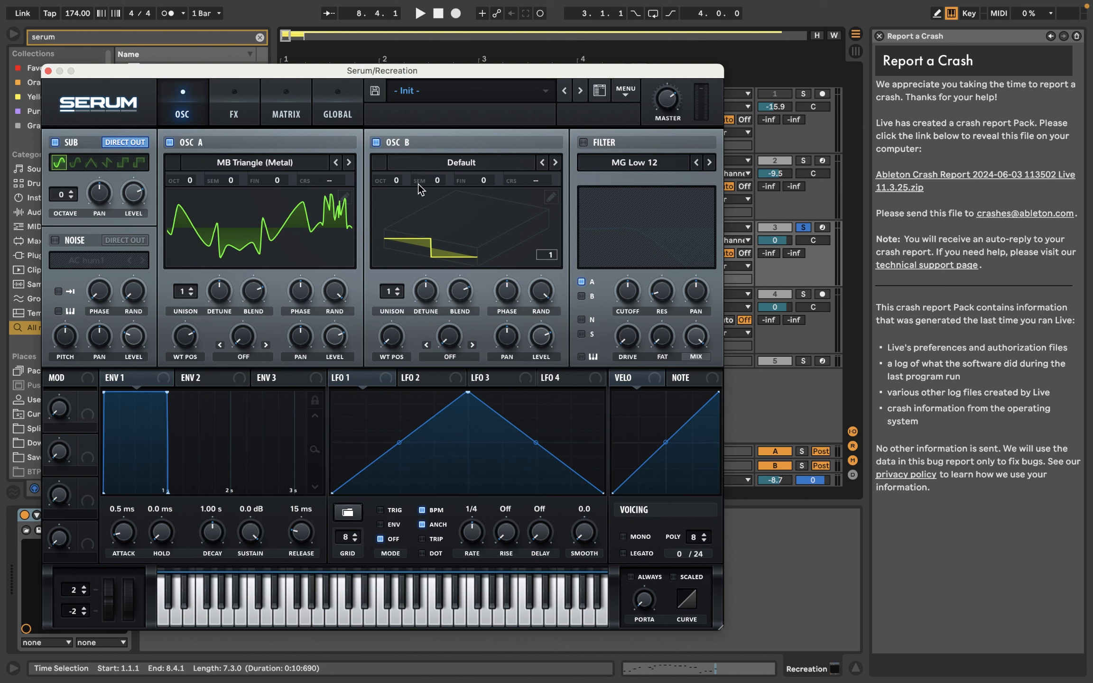
# Step: Set oscillator B to octave +2 and semitone +7, and load the Analog wavetable Mellow But Instable
pyautogui.moveTo(390, 183); pyautogui.dragTo(467, 152)
pyautogui.click(468, 169)
pyautogui.moveTo(466, 203)
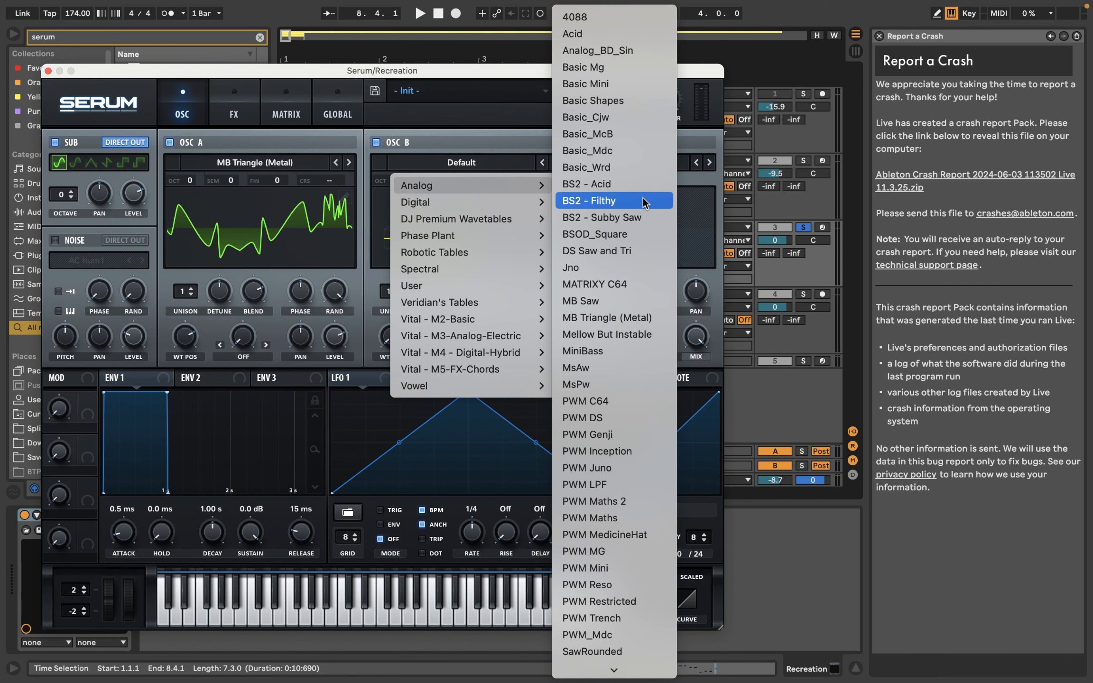
pyautogui.click(625, 336)
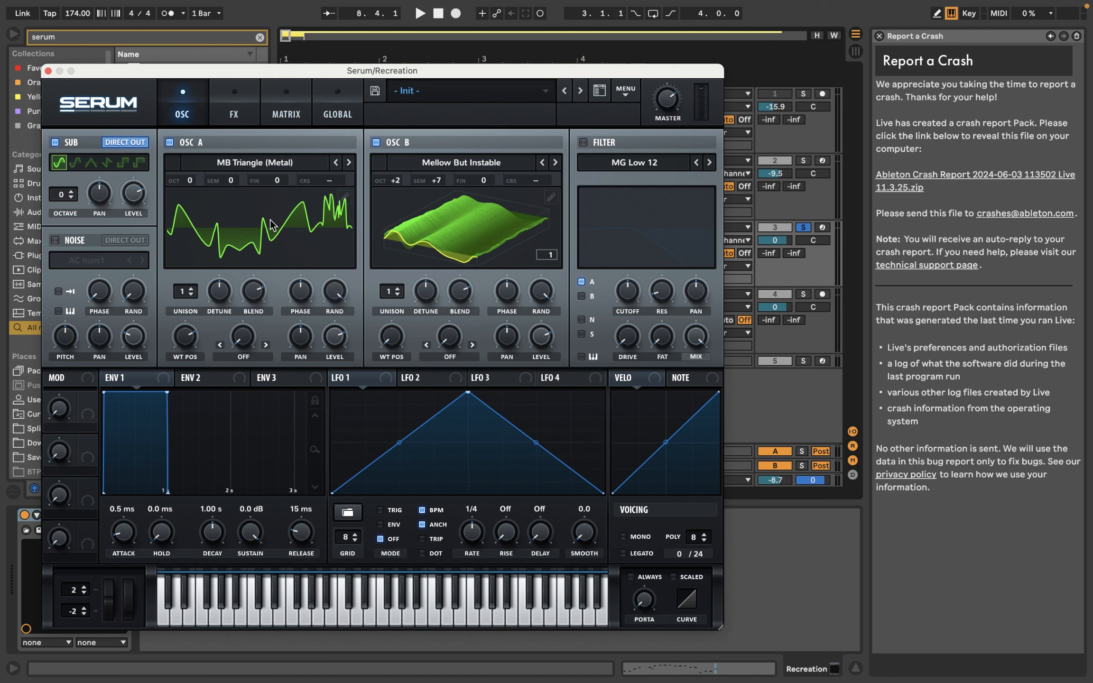
# Step: Switch oscillator B's display to the 2D waveform and adjust its wavetable position
pyautogui.click(500, 245)
pyautogui.moveTo(396, 341); pyautogui.dragTo(428, 311)
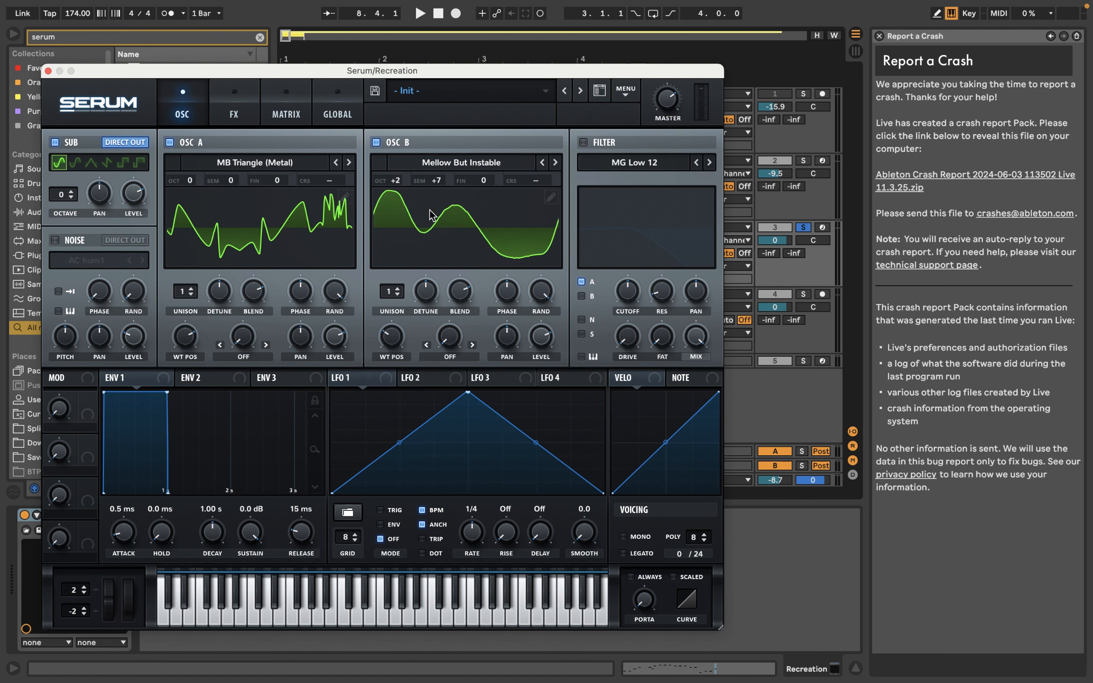
pyautogui.moveTo(393, 338)
pyautogui.mouseDown()
pyautogui.moveTo(396, 323)
pyautogui.moveTo(400, 348)
pyautogui.mouseUp()
# Step: Play back the Recreation track to audition the patch, and arm the track for recording
pyautogui.press('space')
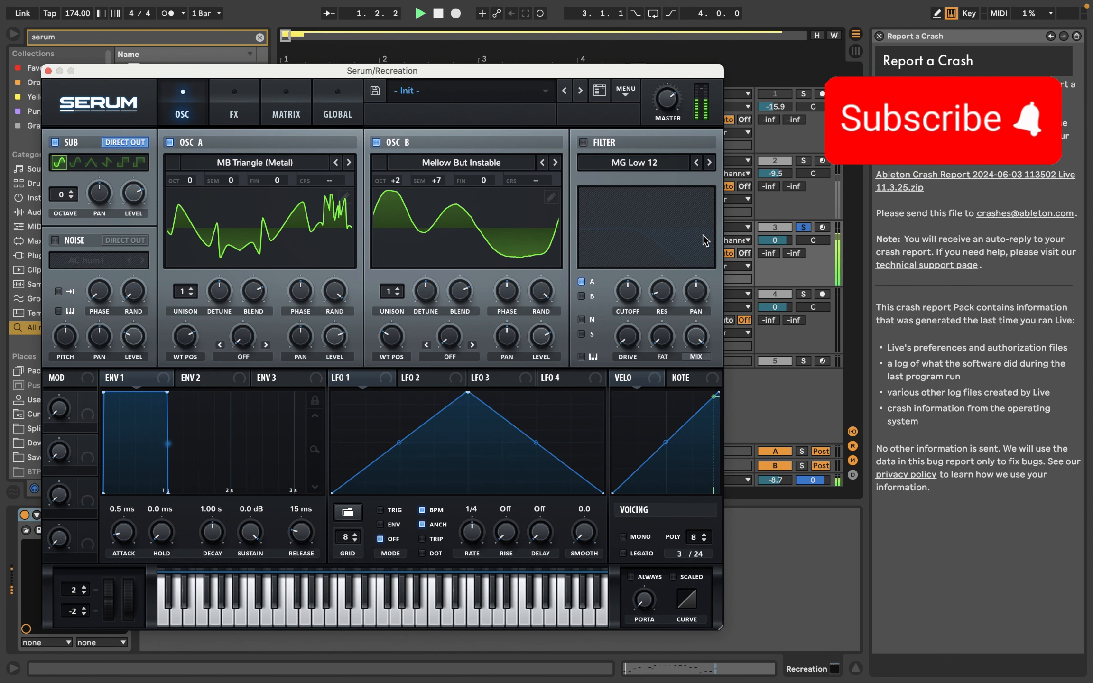
pyautogui.click(823, 228)
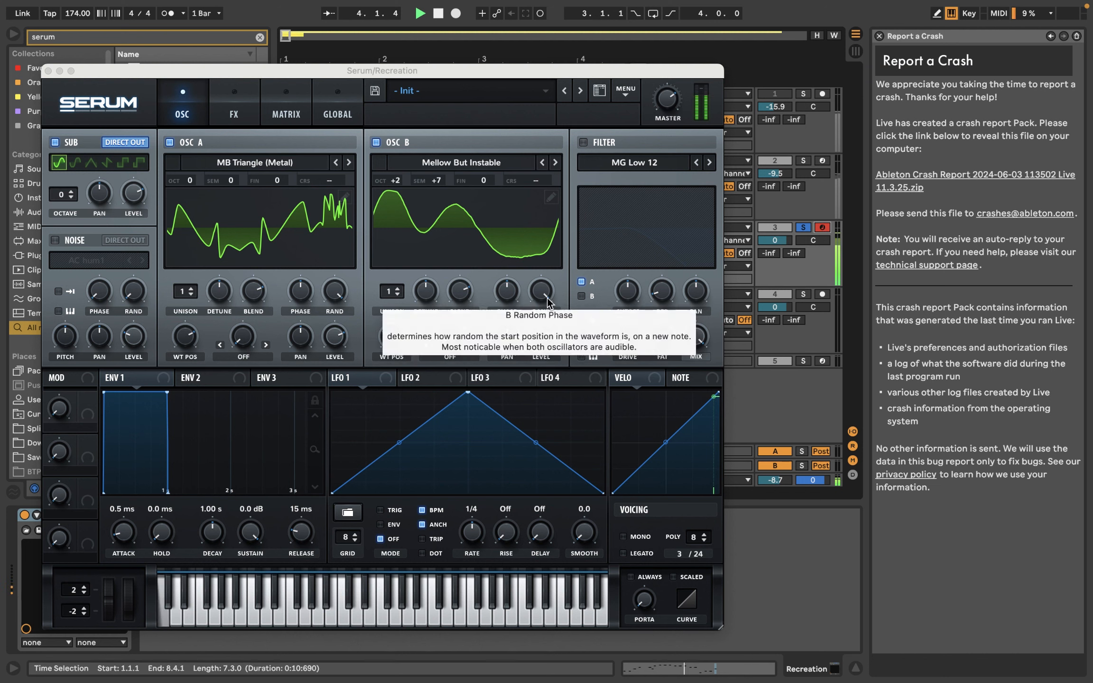
pyautogui.press('space')
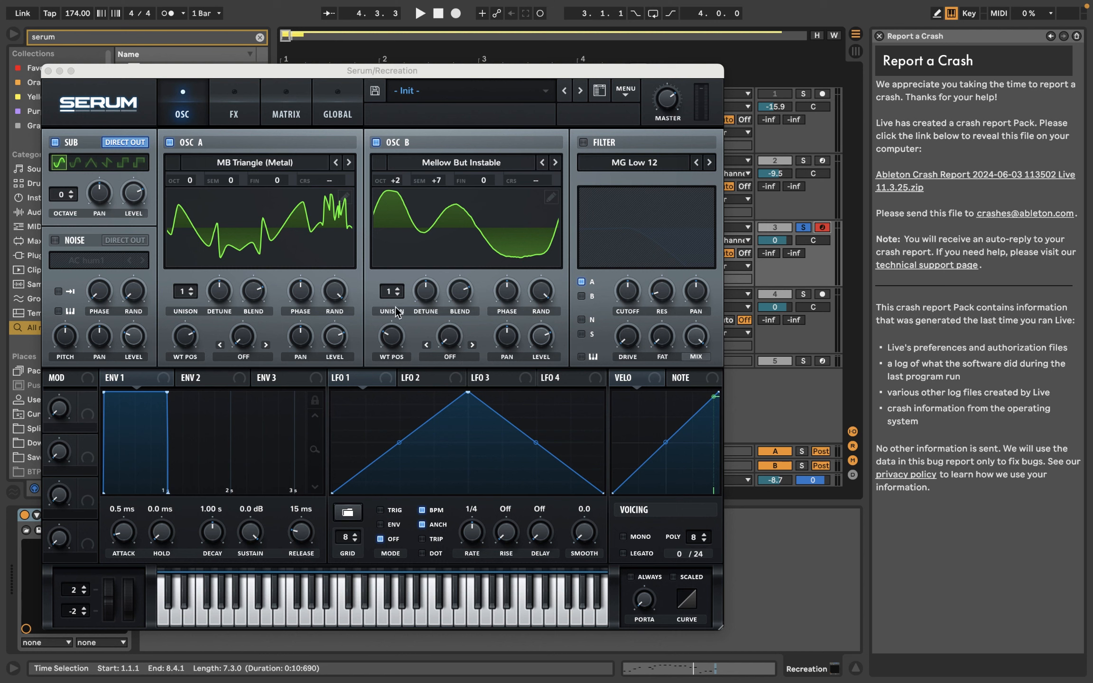
# Step: Reshape LFO 1 so its peak sits about a quarter of the way along, with an almost straight decay
pyautogui.click(368, 384)
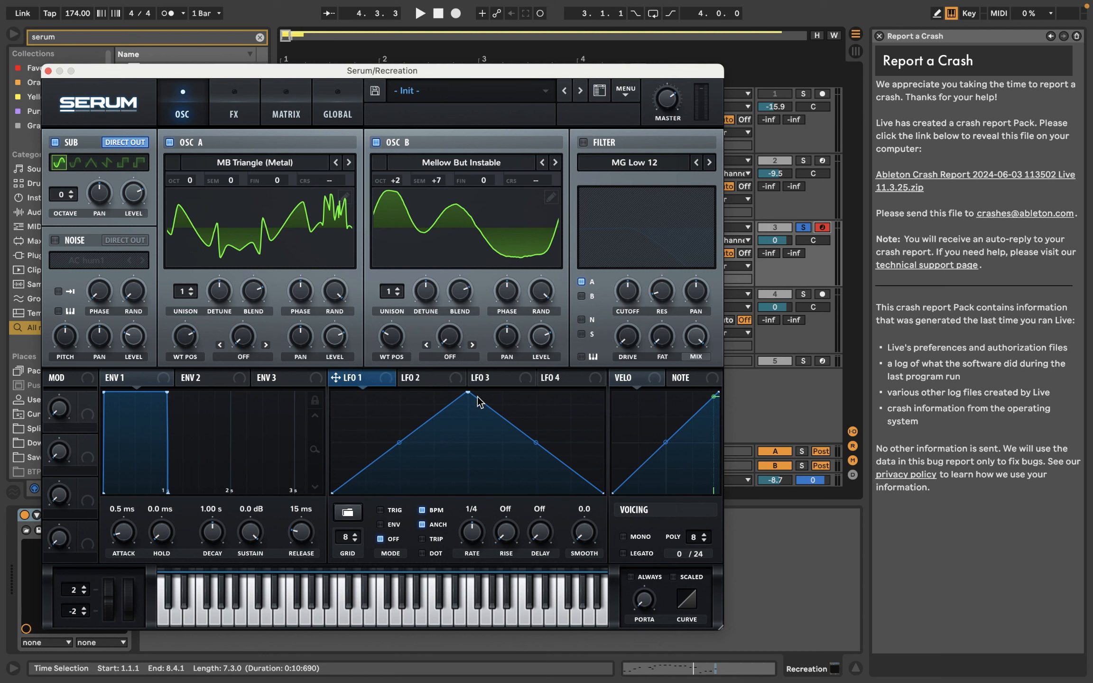
pyautogui.moveTo(468, 393); pyautogui.dragTo(396, 365)
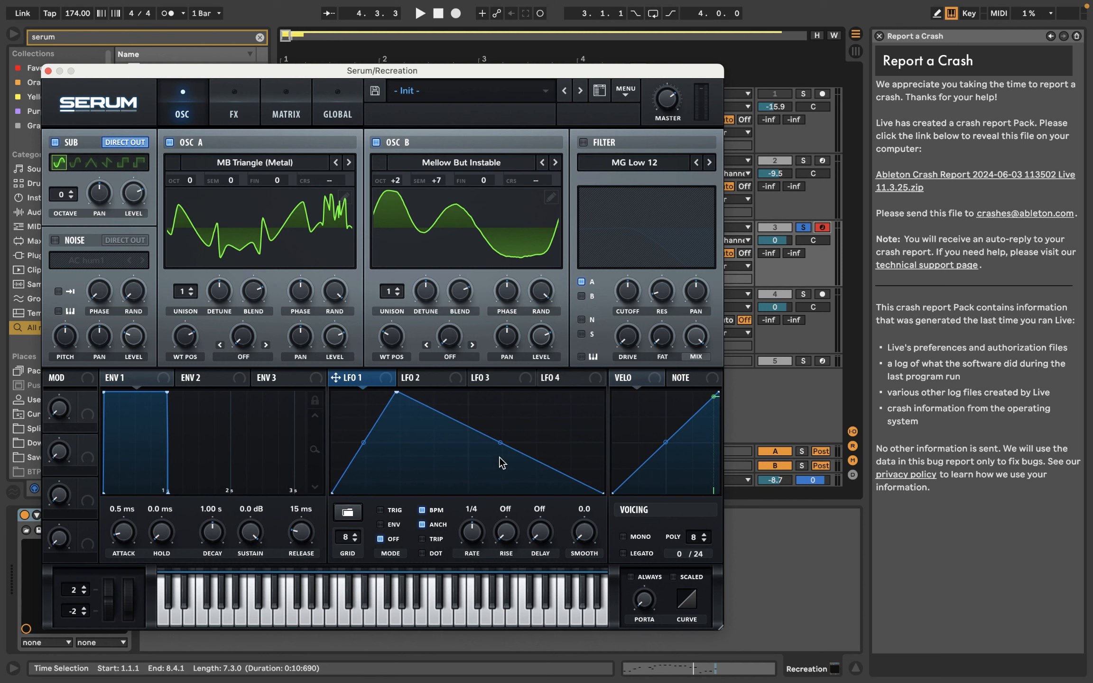
pyautogui.moveTo(500, 442)
pyautogui.mouseDown()
pyautogui.moveTo(513, 430)
pyautogui.moveTo(510, 446)
pyautogui.moveTo(516, 429)
pyautogui.mouseUp()
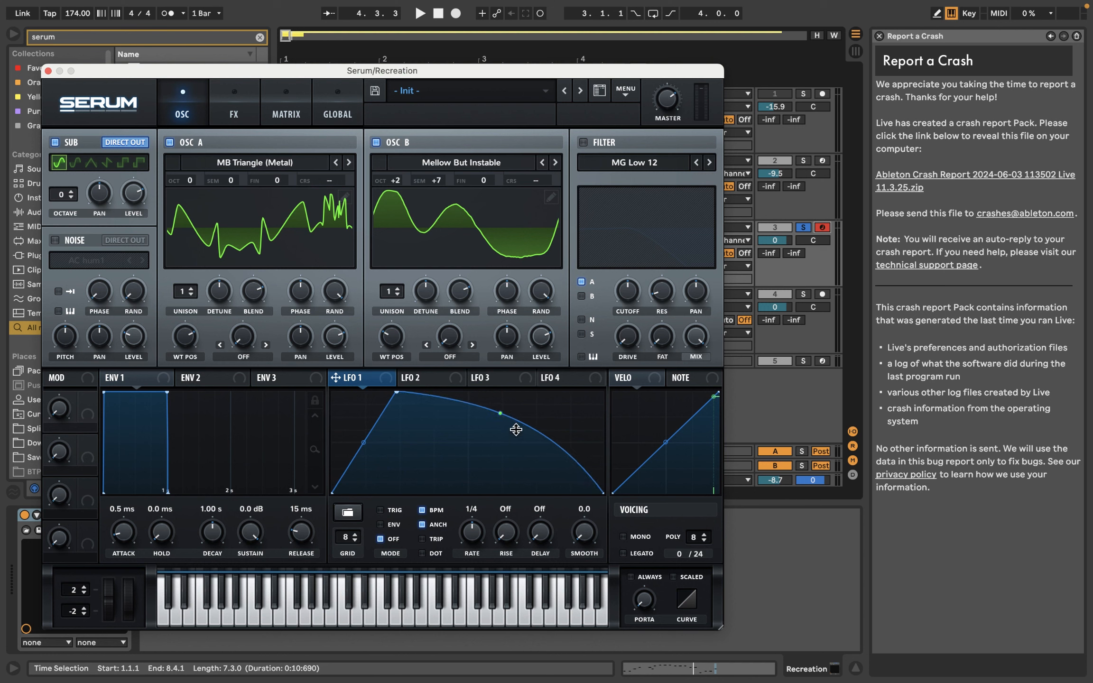
pyautogui.moveTo(362, 445)
pyautogui.mouseDown()
pyautogui.moveTo(373, 458)
pyautogui.moveTo(357, 444)
pyautogui.mouseUp()
pyautogui.moveTo(500, 414); pyautogui.dragTo(506, 427)
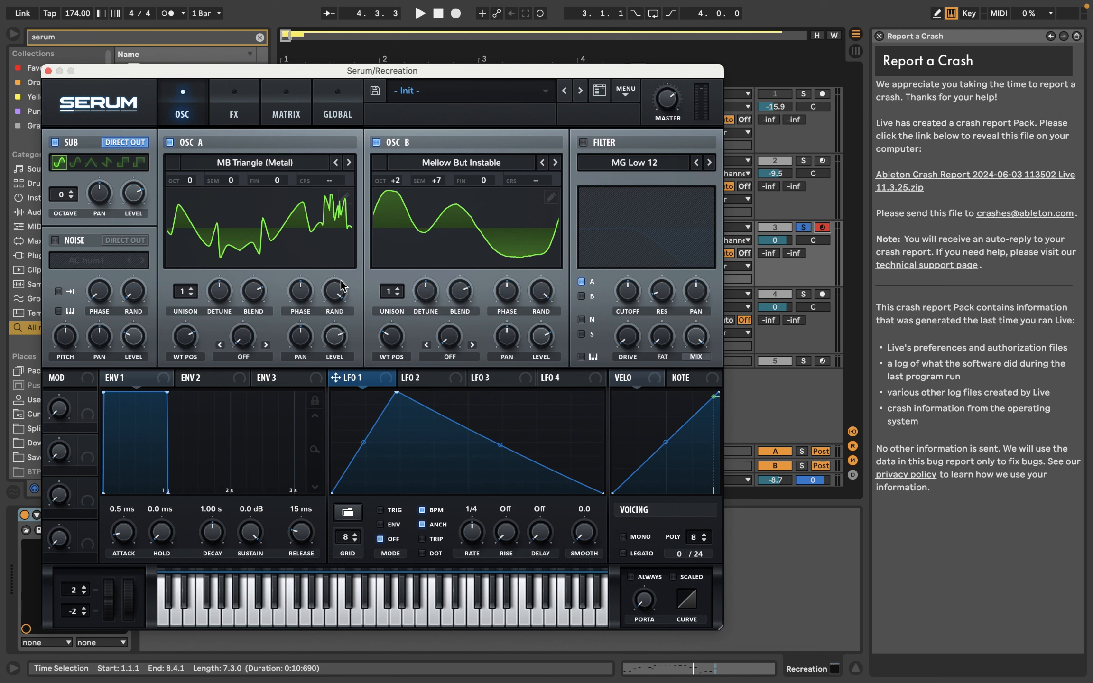
# Step: Assign LFO 1 to the wavetable positions of oscillators A and B
pyautogui.moveTo(365, 383); pyautogui.dragTo(186, 337)
pyautogui.moveTo(336, 377); pyautogui.dragTo(393, 335)
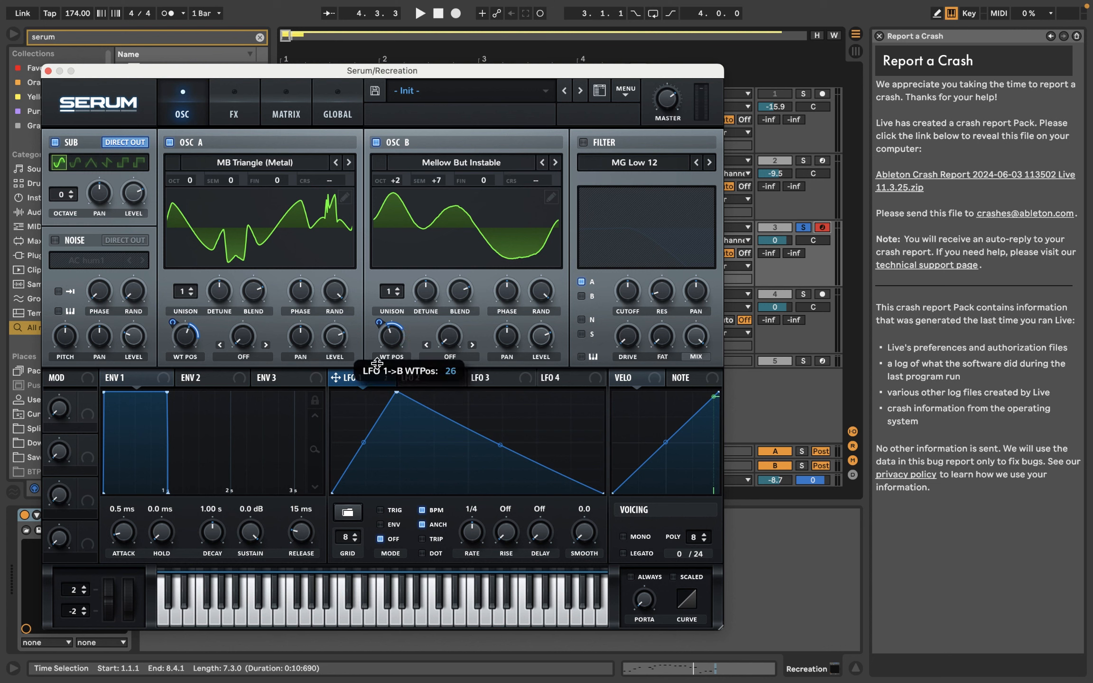
# Step: Enable the MG Low 12 filter with raised resonance, and modulate its lowered cutoff with LFO 1
pyautogui.click(583, 142)
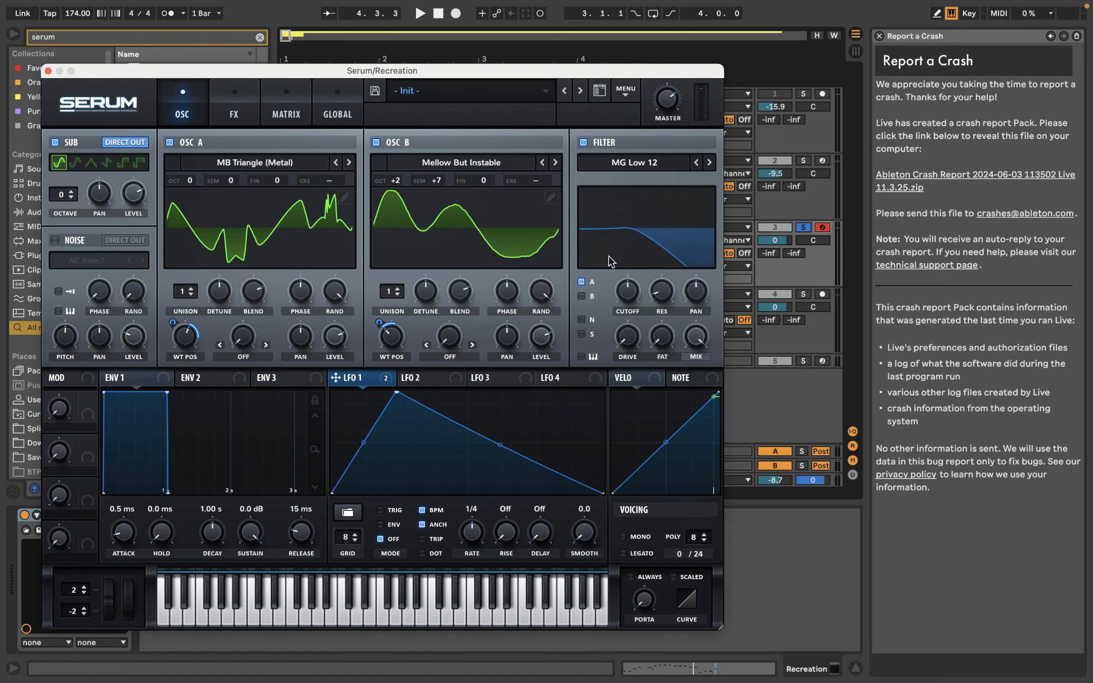
pyautogui.moveTo(679, 299); pyautogui.dragTo(688, 263)
pyautogui.moveTo(373, 385); pyautogui.dragTo(628, 324)
pyautogui.moveTo(615, 277)
pyautogui.mouseDown()
pyautogui.moveTo(611, 336)
pyautogui.moveTo(632, 290)
pyautogui.mouseUp()
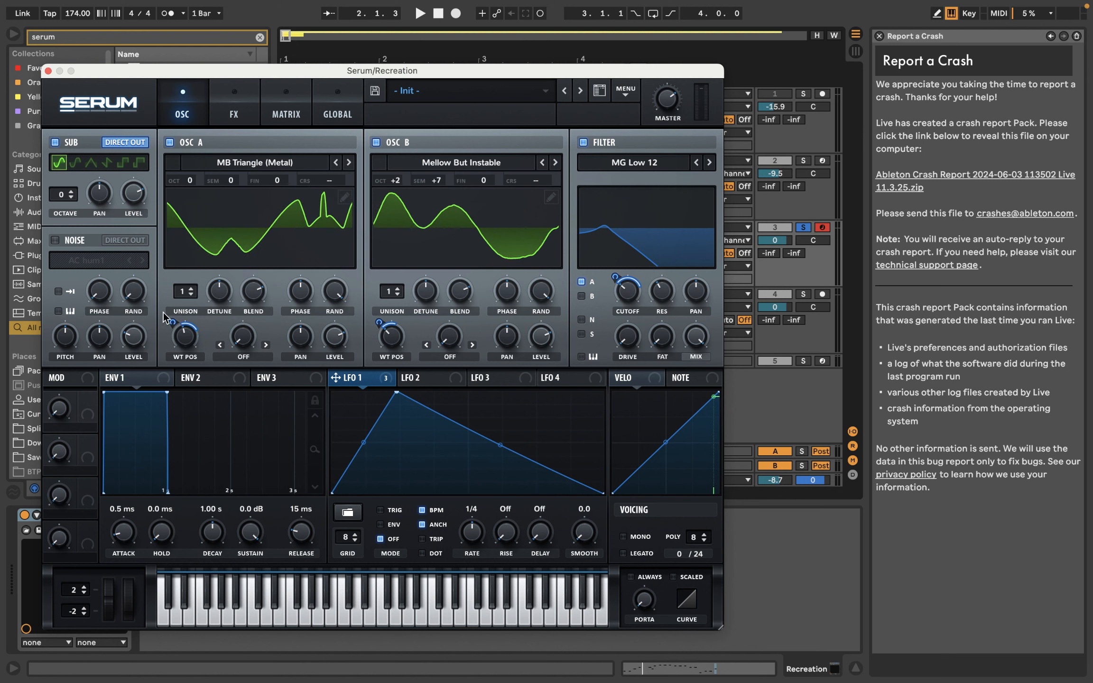
# Step: Audition the modulated patch and set LFO 1's mode to Trig
pyautogui.moveTo(168, 322)
pyautogui.press('space')
pyautogui.press('space')
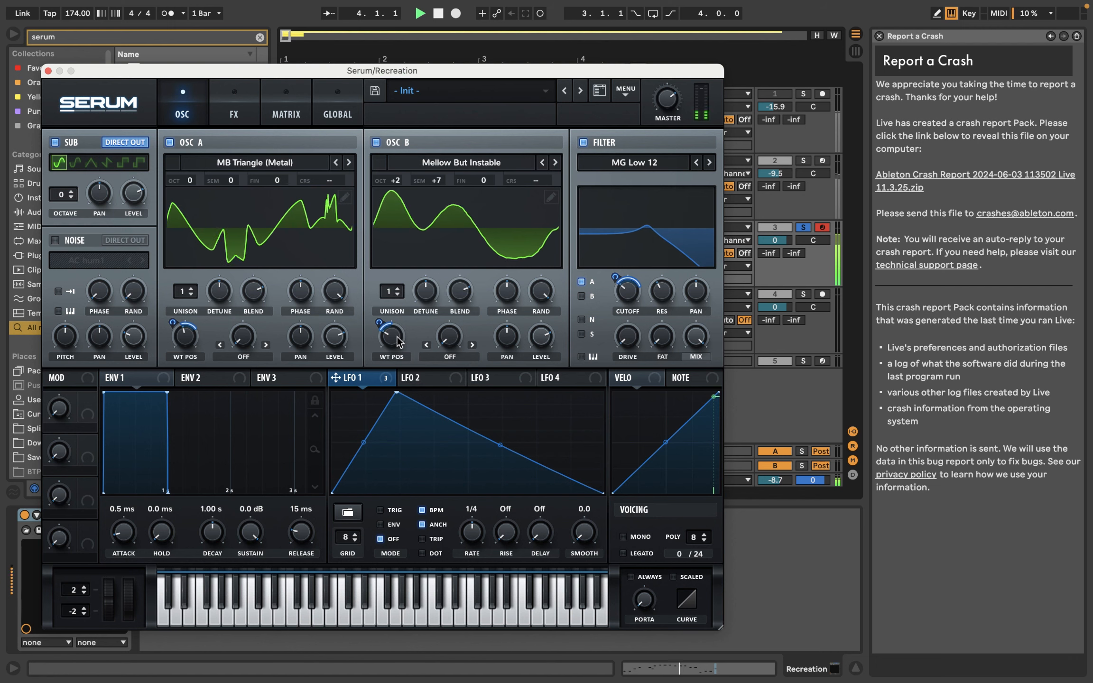
pyautogui.press('space')
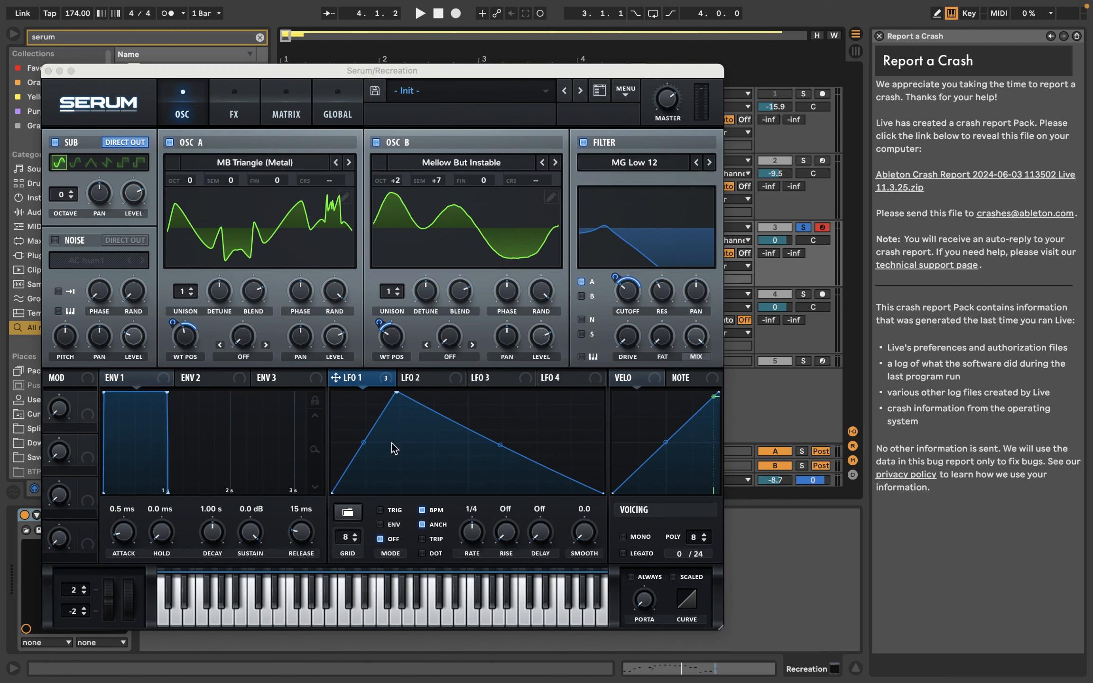
pyautogui.click(380, 510)
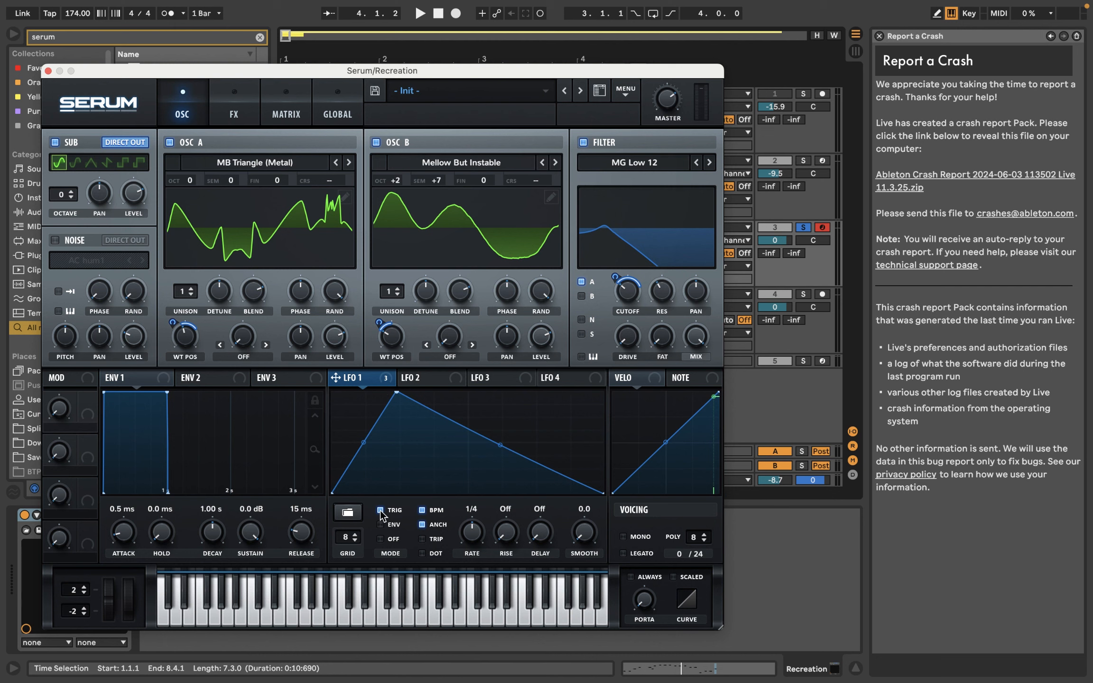
pyautogui.press('space')
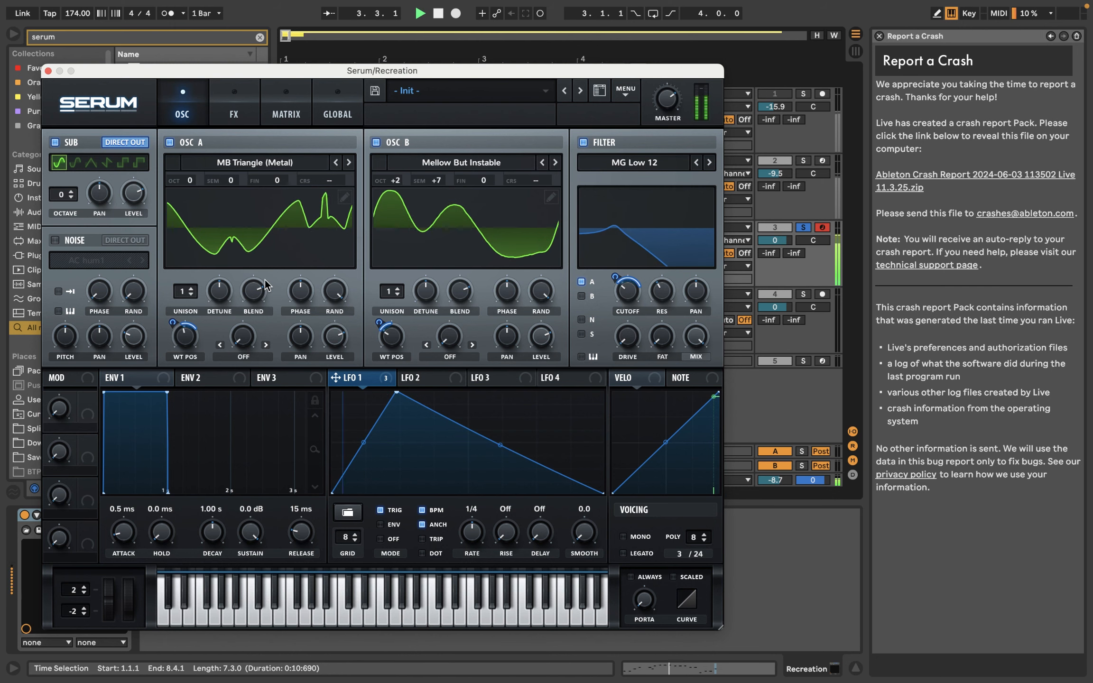
# Step: Enable Serum's distortion effect of type Tube and adjust its drive
pyautogui.click(234, 114)
pyautogui.press('space')
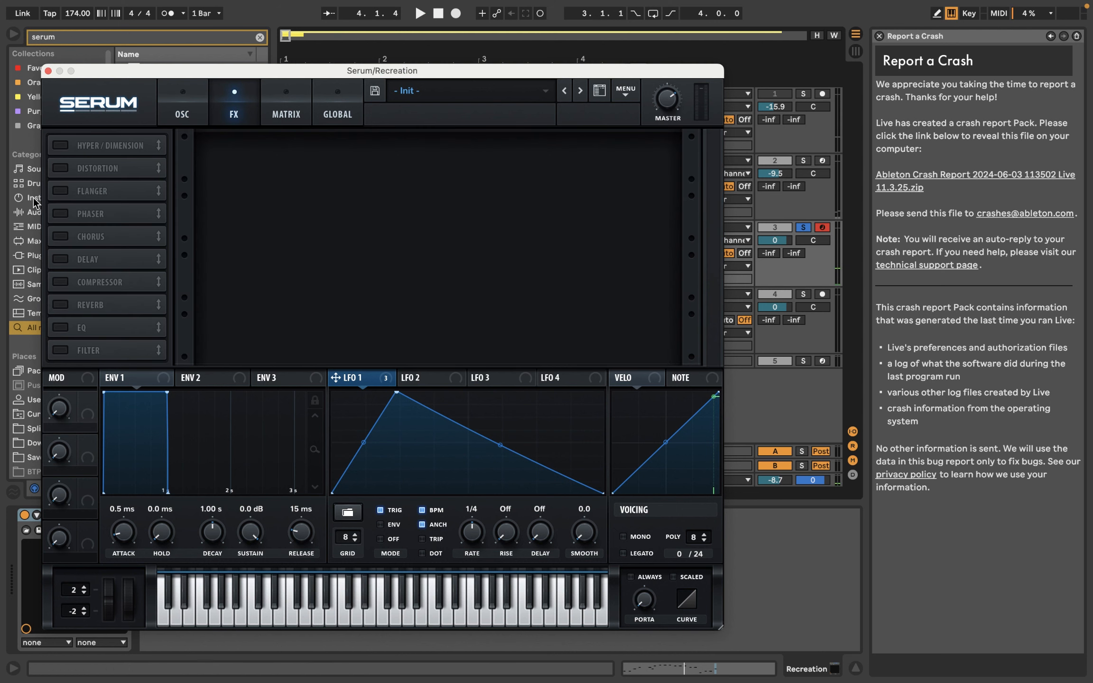
pyautogui.click(62, 168)
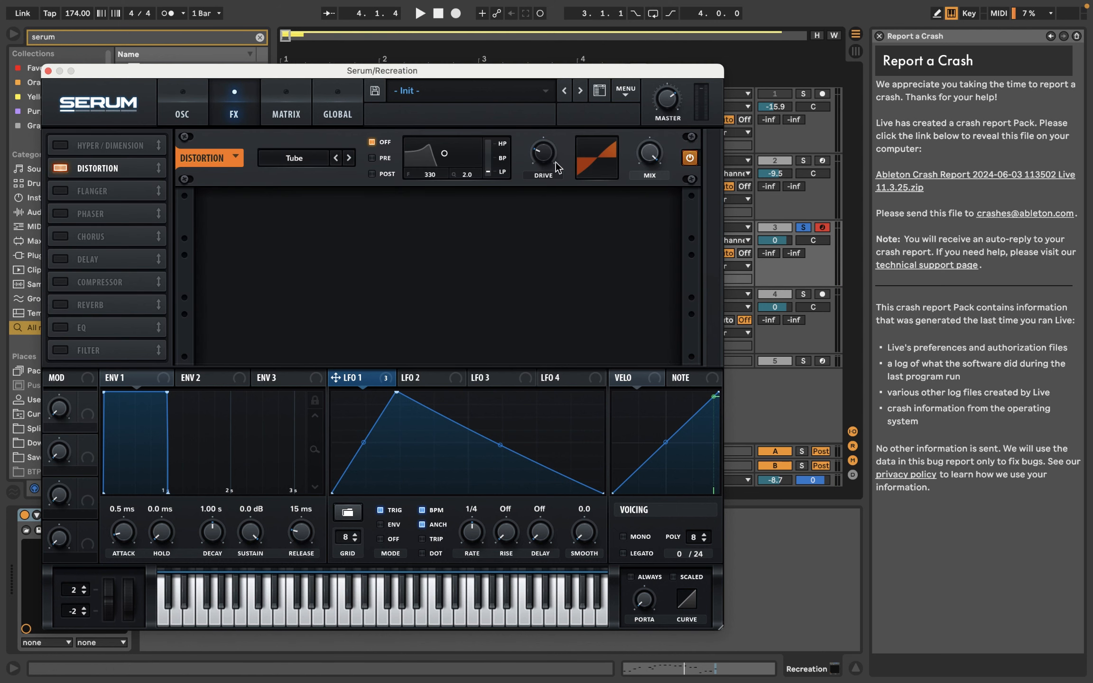
pyautogui.moveTo(556, 162)
pyautogui.mouseDown()
pyautogui.moveTo(594, 103)
pyautogui.moveTo(553, 153)
pyautogui.mouseUp()
# Step: Assign LFO 1 to the distortion's drive and play back the track to audition it
pyautogui.moveTo(350, 385); pyautogui.dragTo(584, 85)
pyautogui.moveTo(540, 162)
pyautogui.press('space')
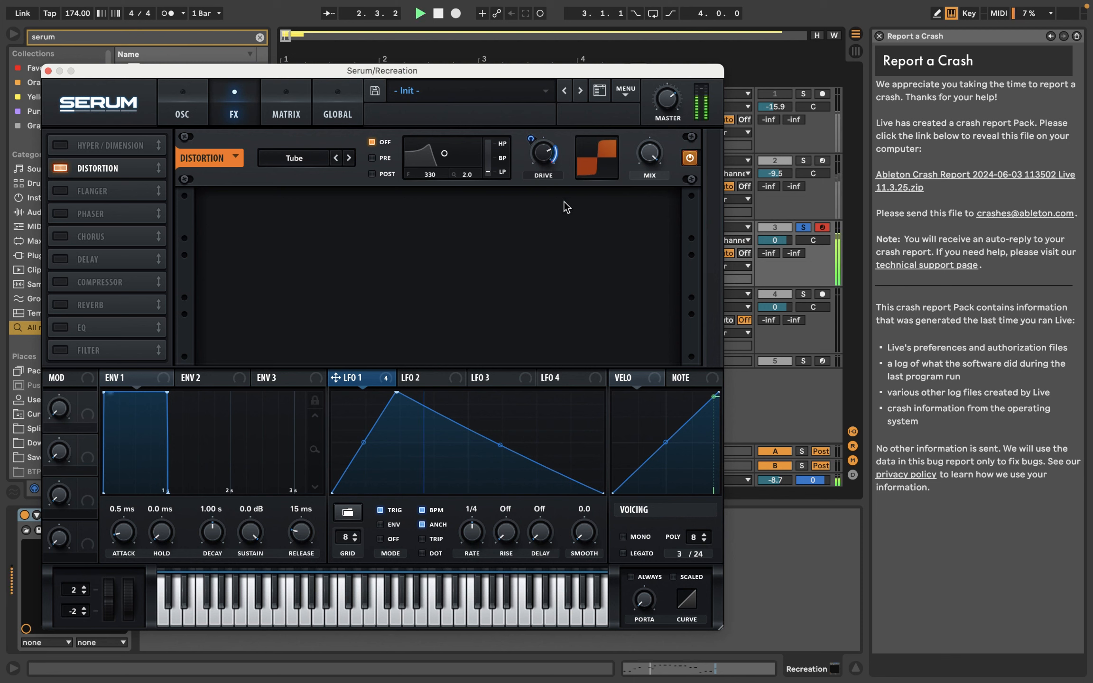
pyautogui.press('space')
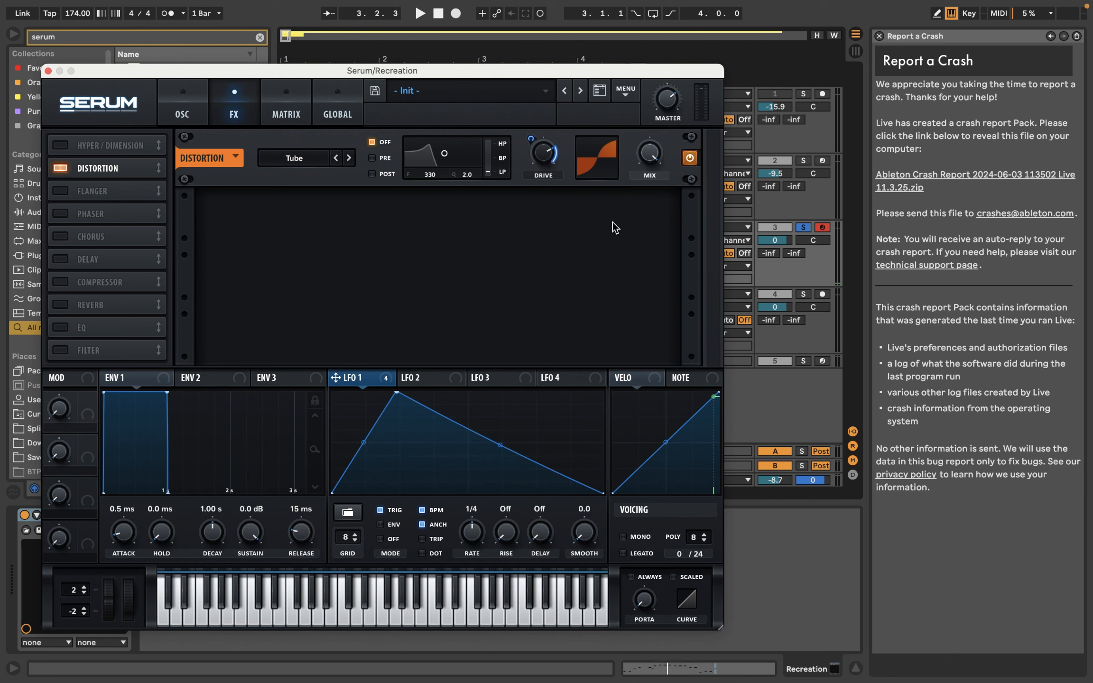
# Step: Play back the patch, enable the Reverb effect, and lower its mix to about 12% while auditioning it
pyautogui.press('space')
pyautogui.press('space')
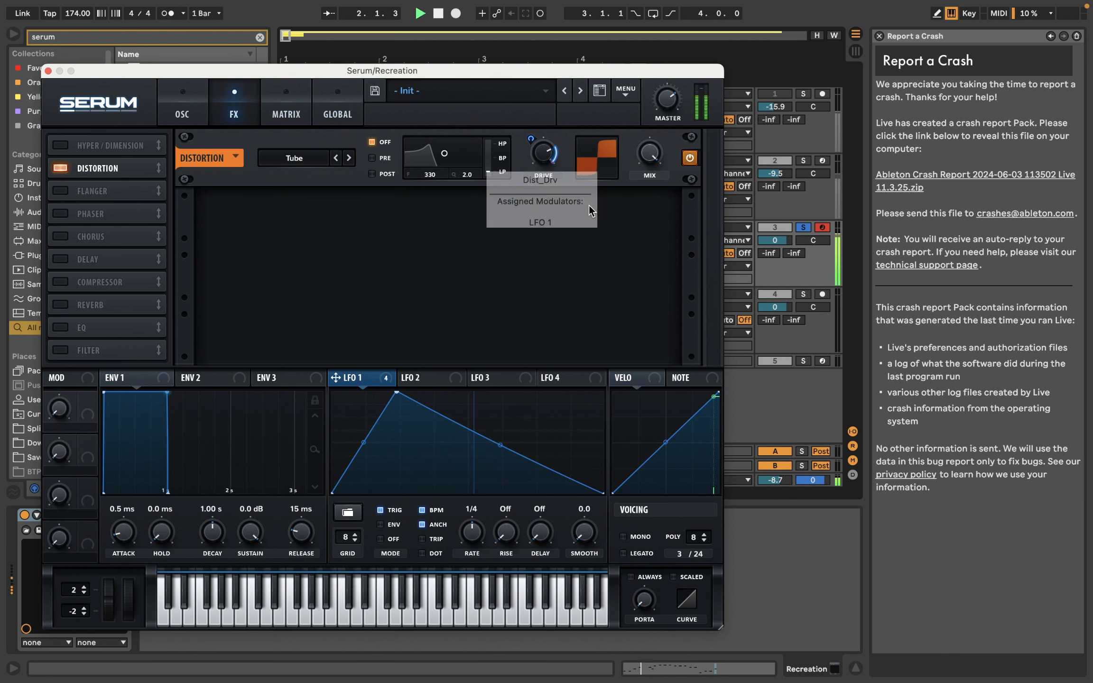
pyautogui.press('space')
pyautogui.click(59, 305)
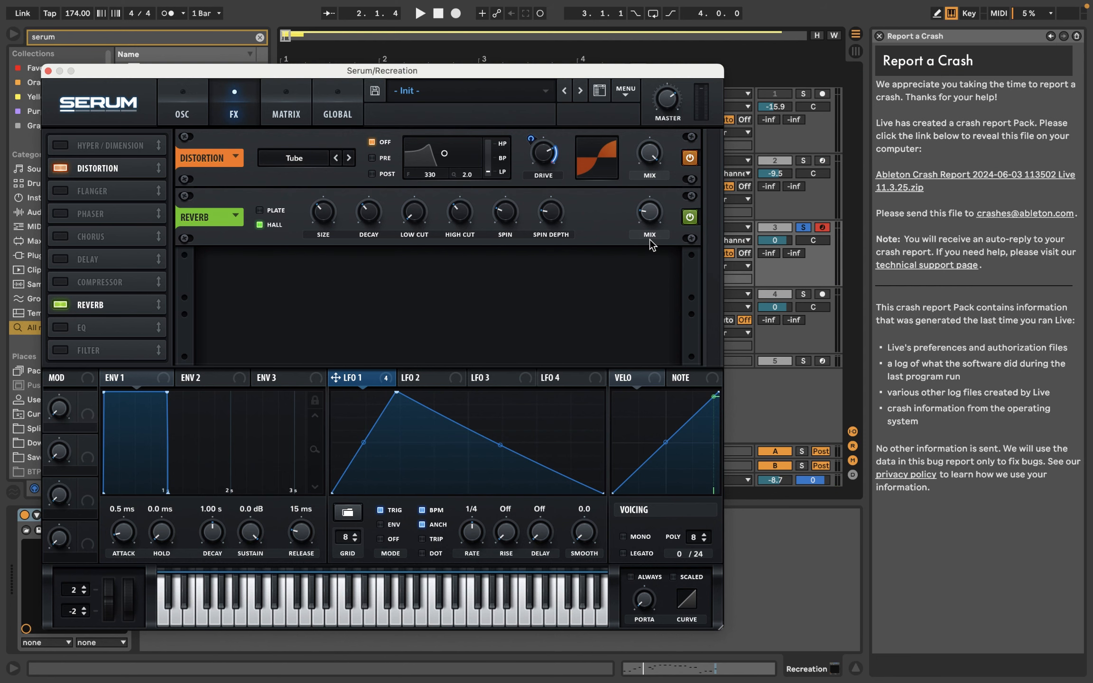
pyautogui.press('space')
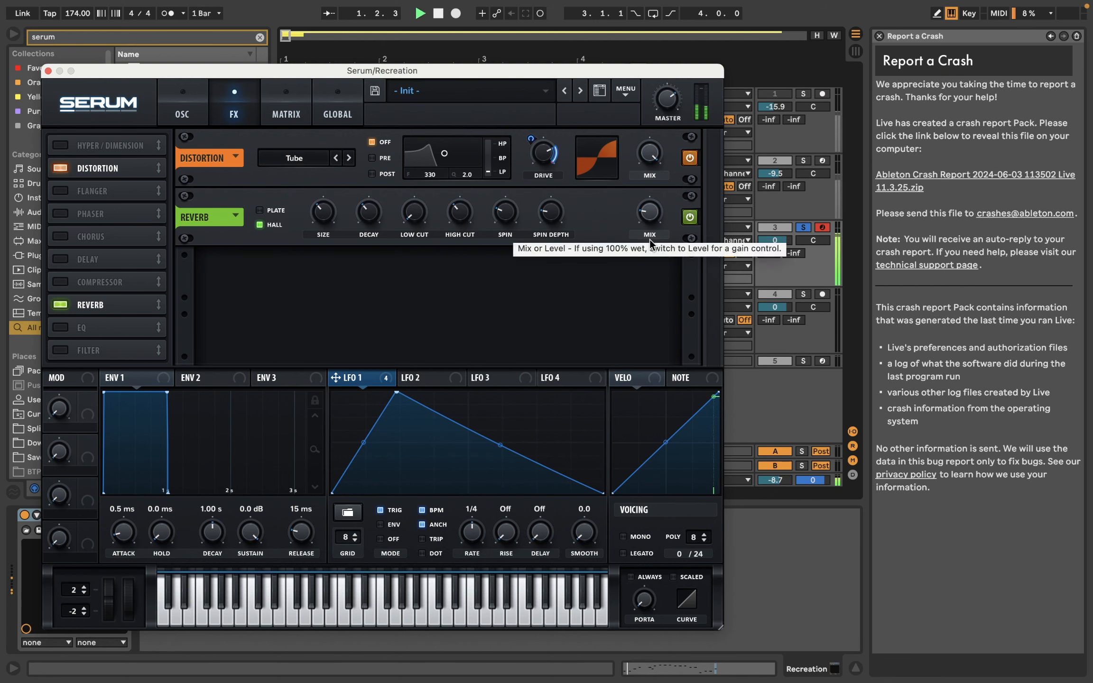
pyautogui.moveTo(650, 221)
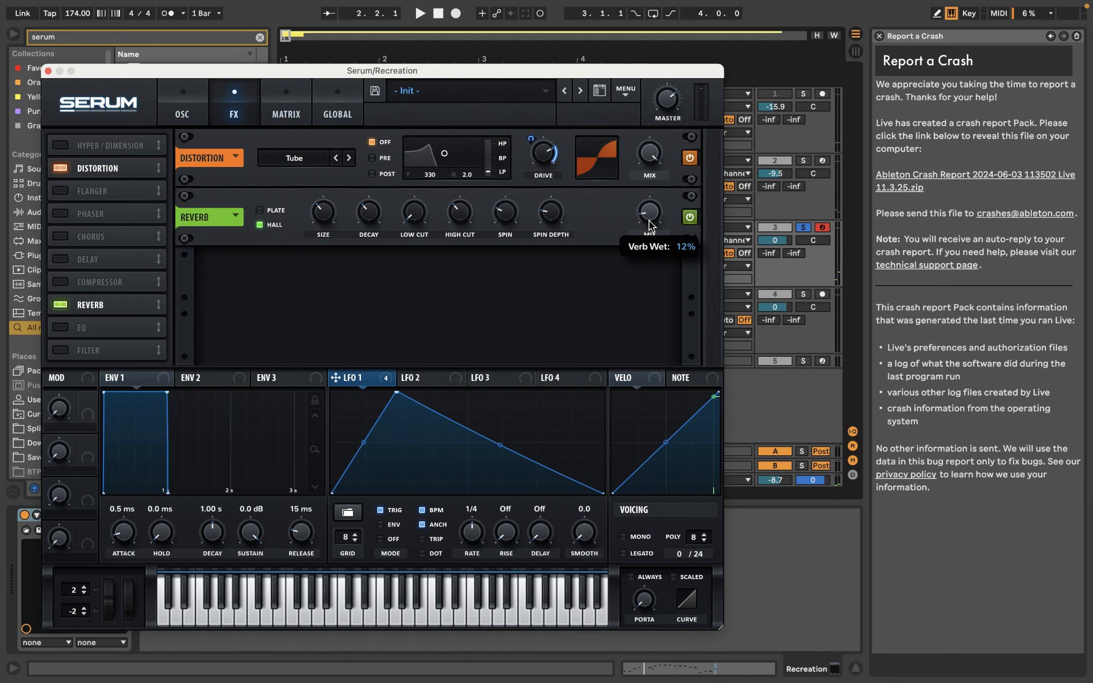
pyautogui.moveTo(649, 220); pyautogui.dragTo(649, 227)
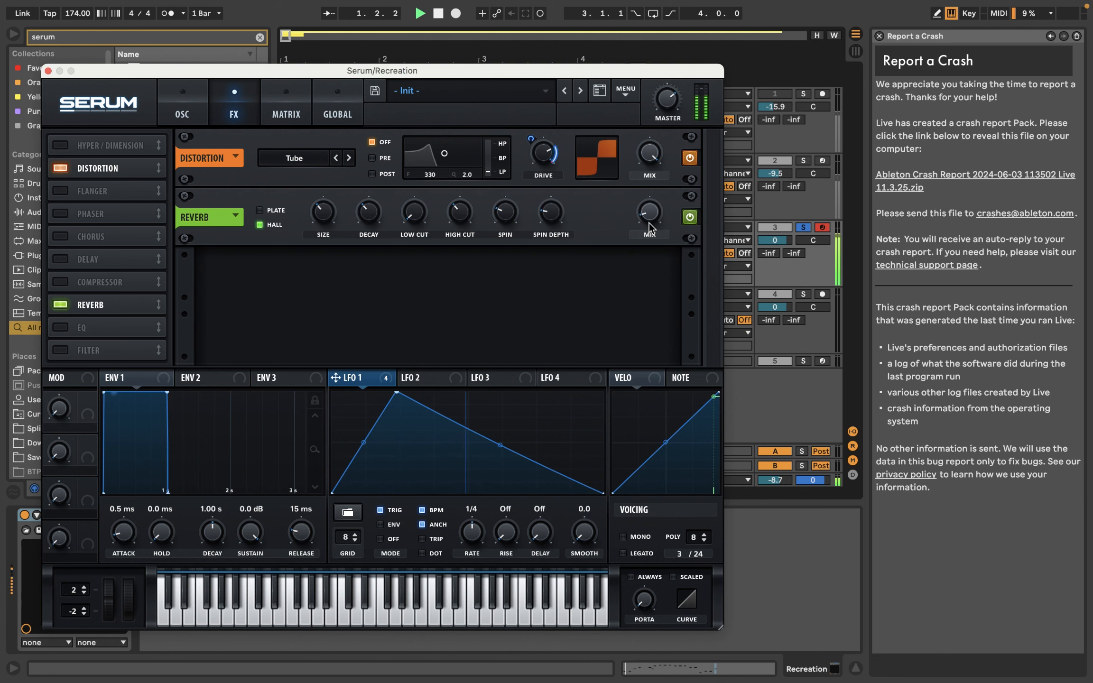
pyautogui.press('space')
# Step: Set Envelope 1's release to 412 ms and its attack to 79 ms, auditioning the patch
pyautogui.click(206, 113)
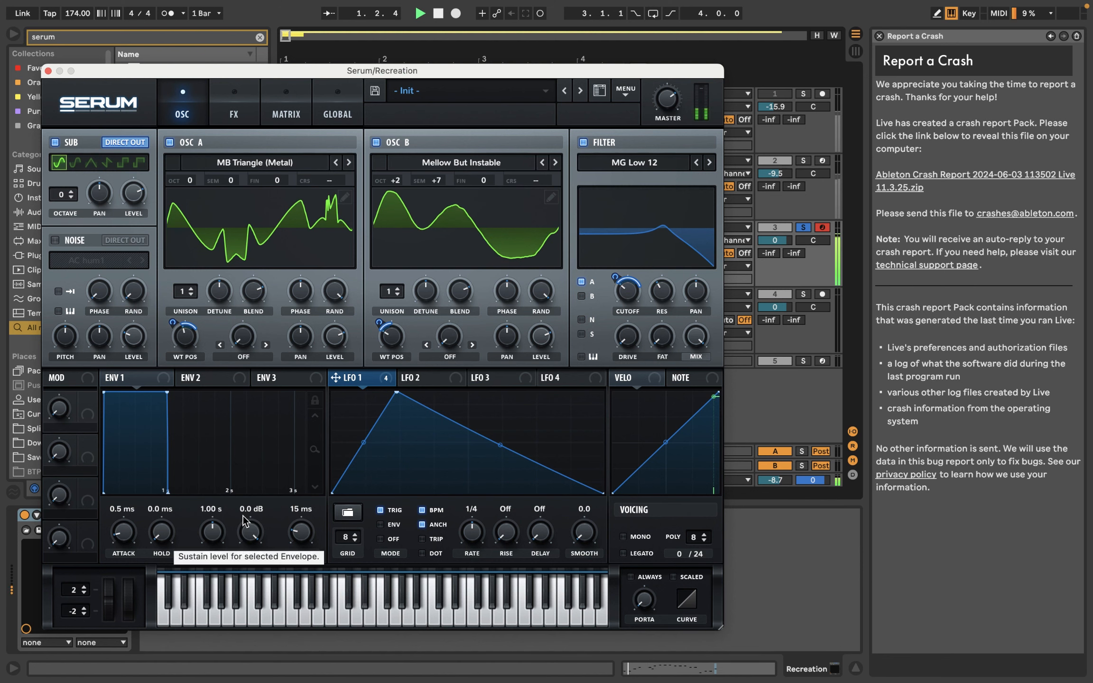
pyautogui.press('space')
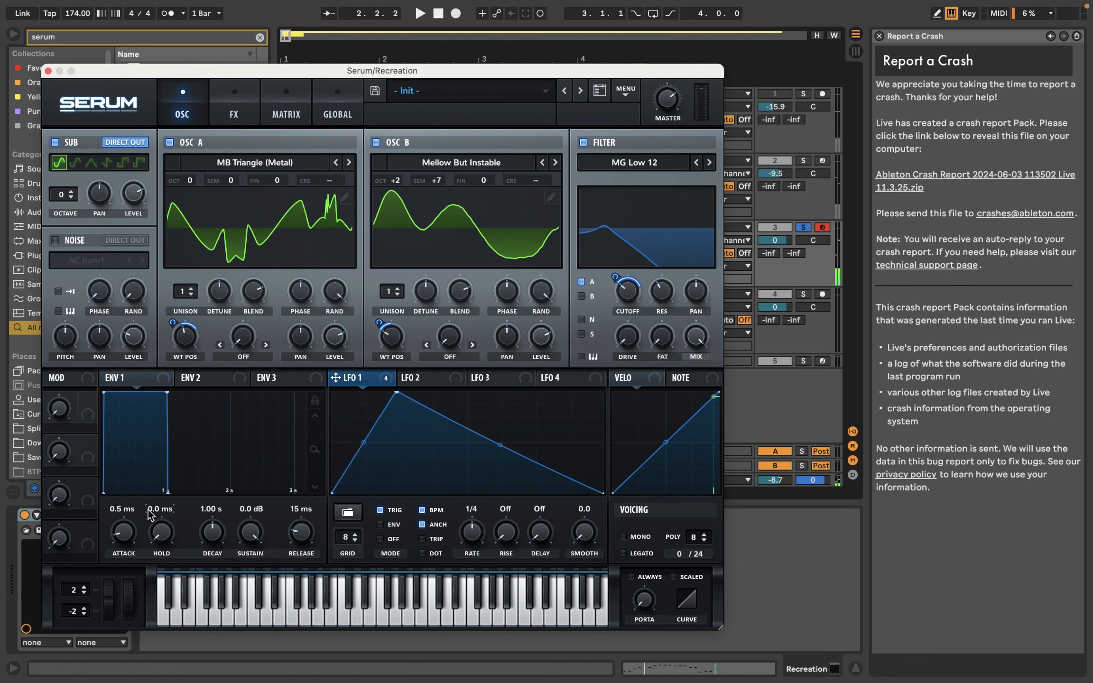
pyautogui.moveTo(295, 536); pyautogui.dragTo(311, 522)
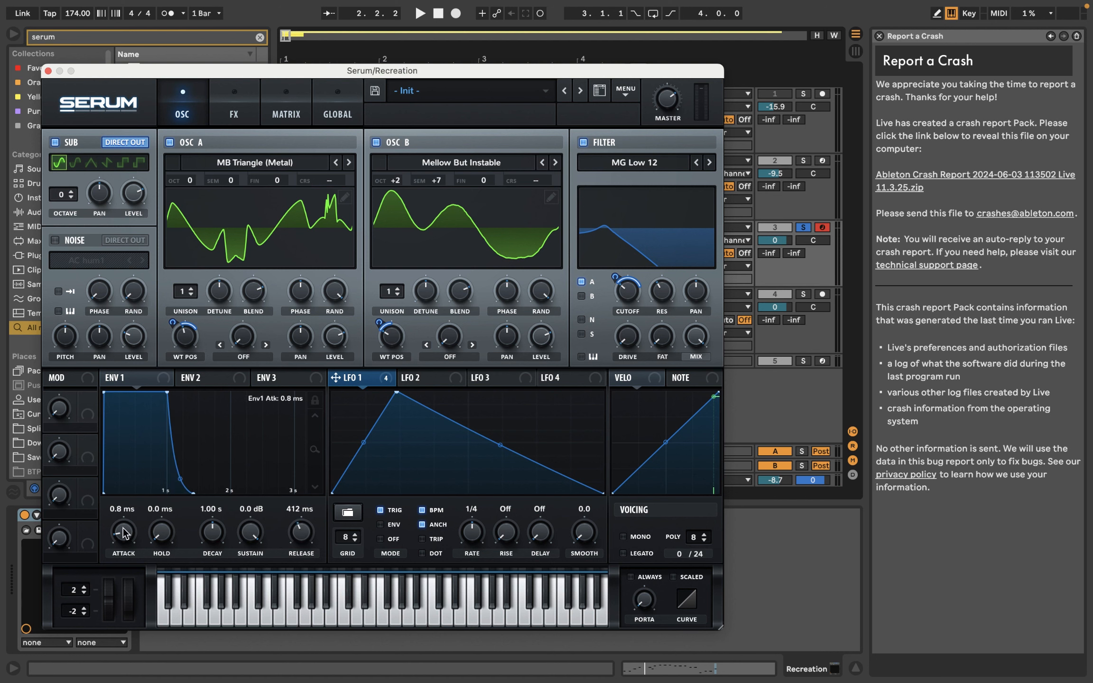
pyautogui.moveTo(128, 529); pyautogui.dragTo(137, 512)
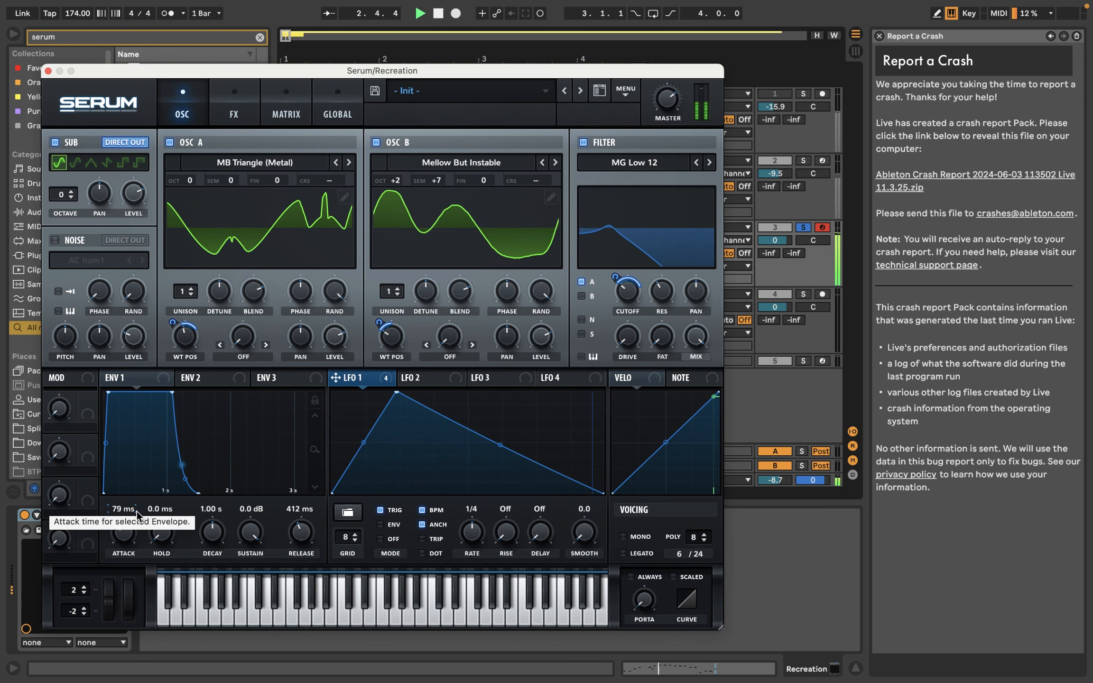
pyautogui.press('space')
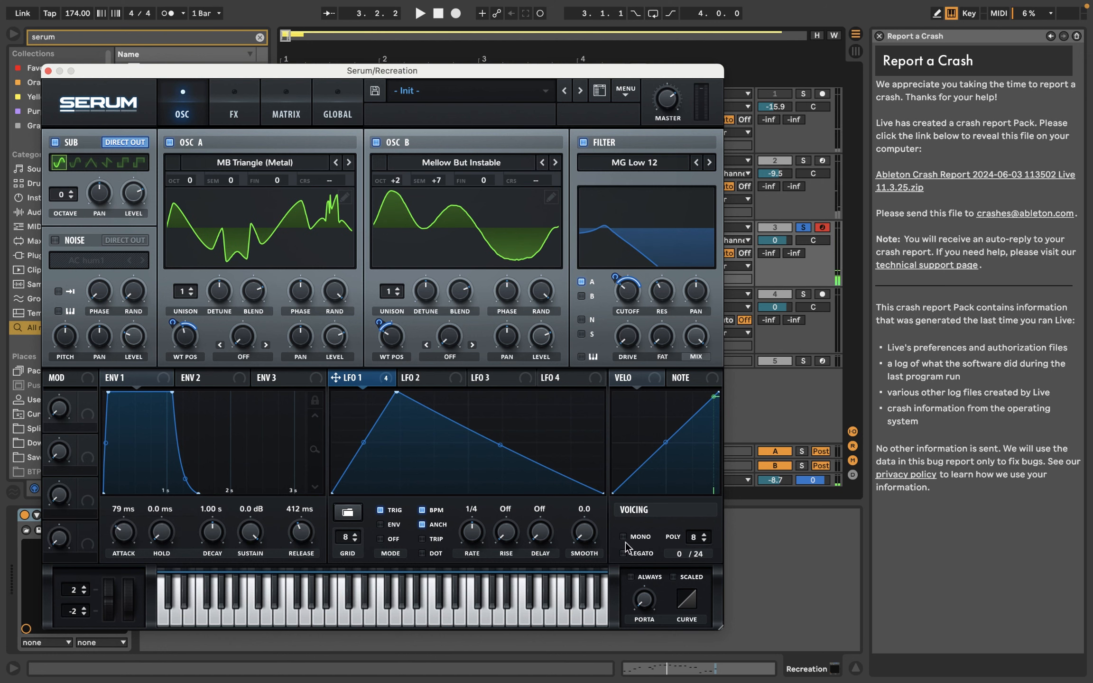
# Step: Switch the voicing to Mono, set LFO 1's mode to Env, and audition the patch
pyautogui.click(623, 537)
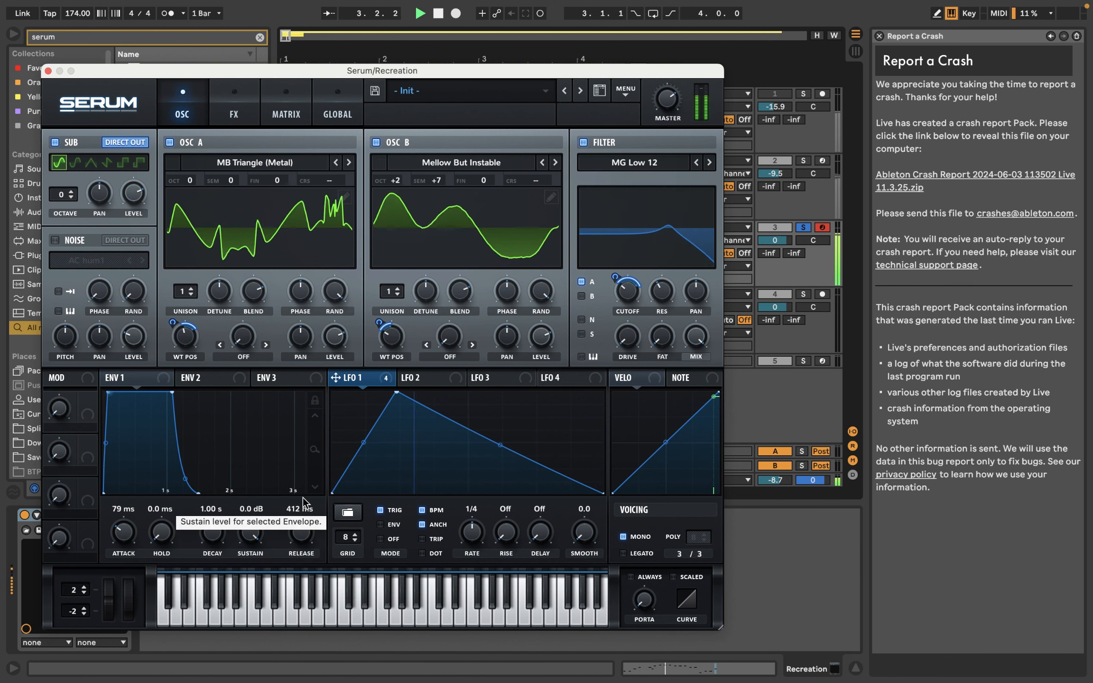
pyautogui.press('space')
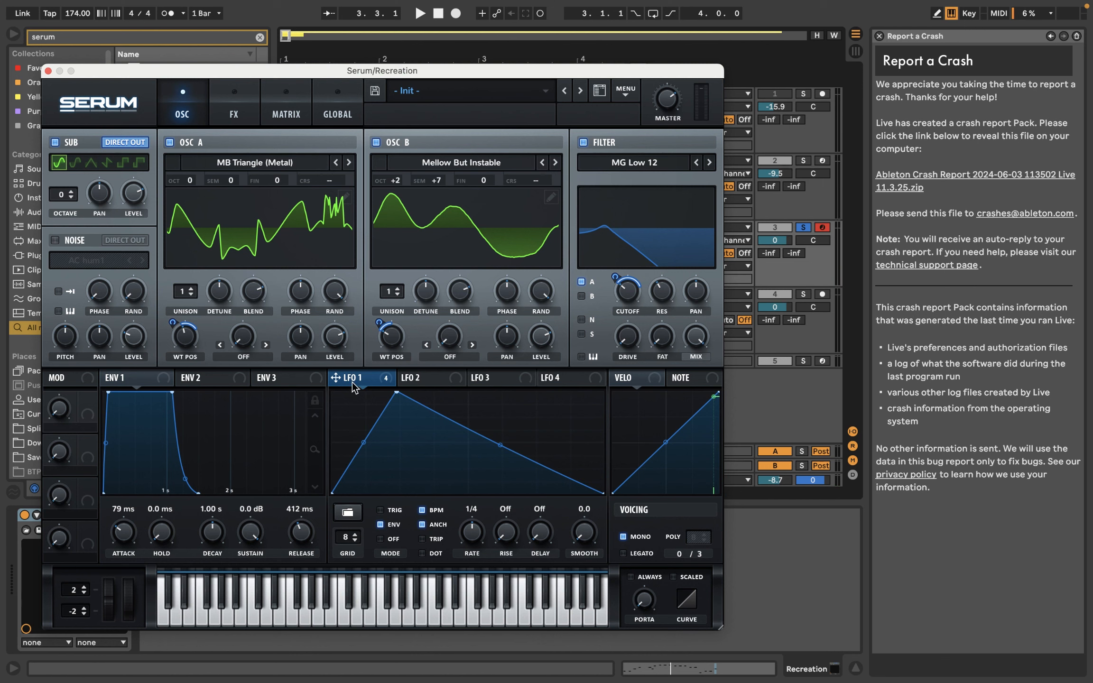
pyautogui.press('space')
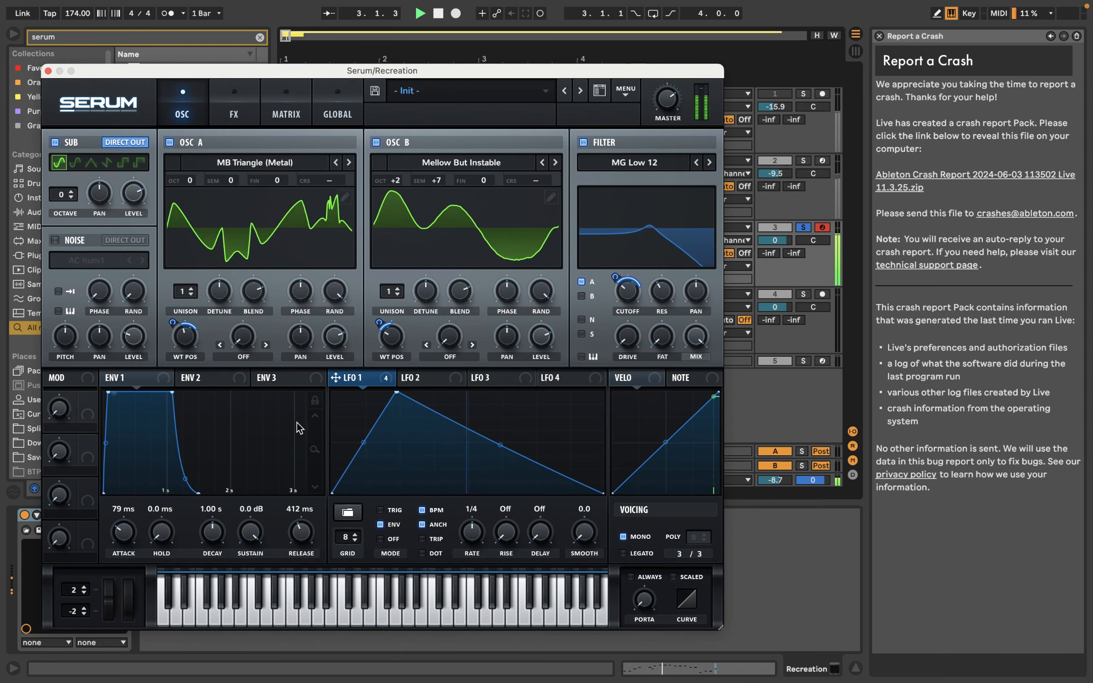
pyautogui.press('space')
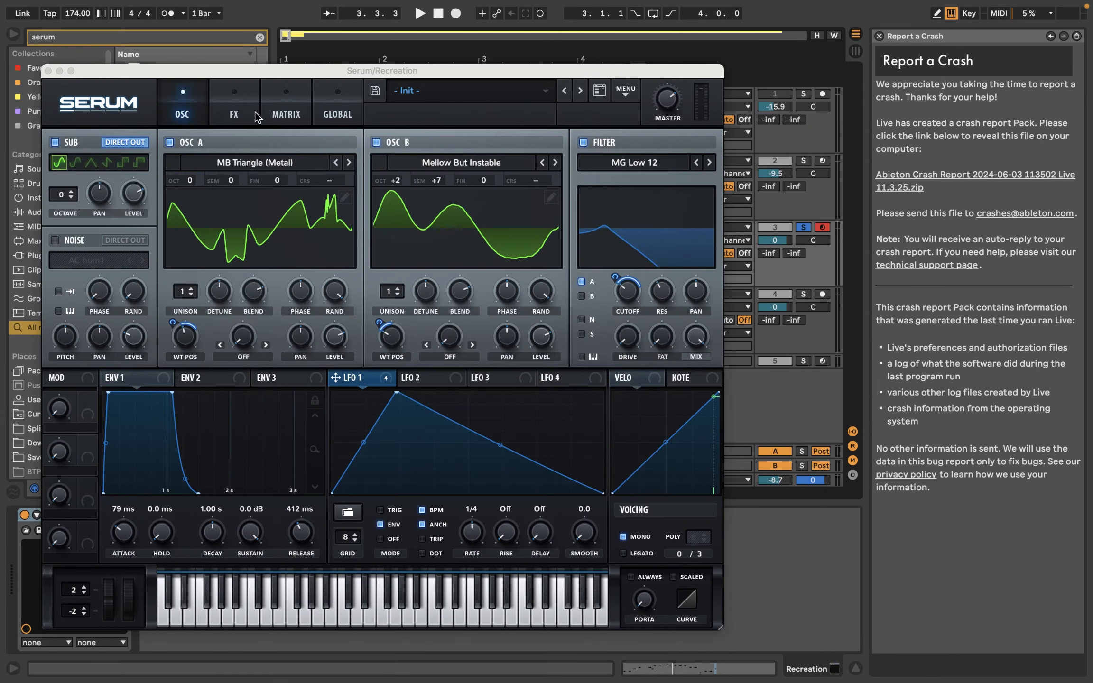
# Step: Enable the Hyper/Dimension effect and place it between Distortion and Reverb in the effects chain
pyautogui.click(233, 112)
pyautogui.click(185, 116)
pyautogui.click(235, 116)
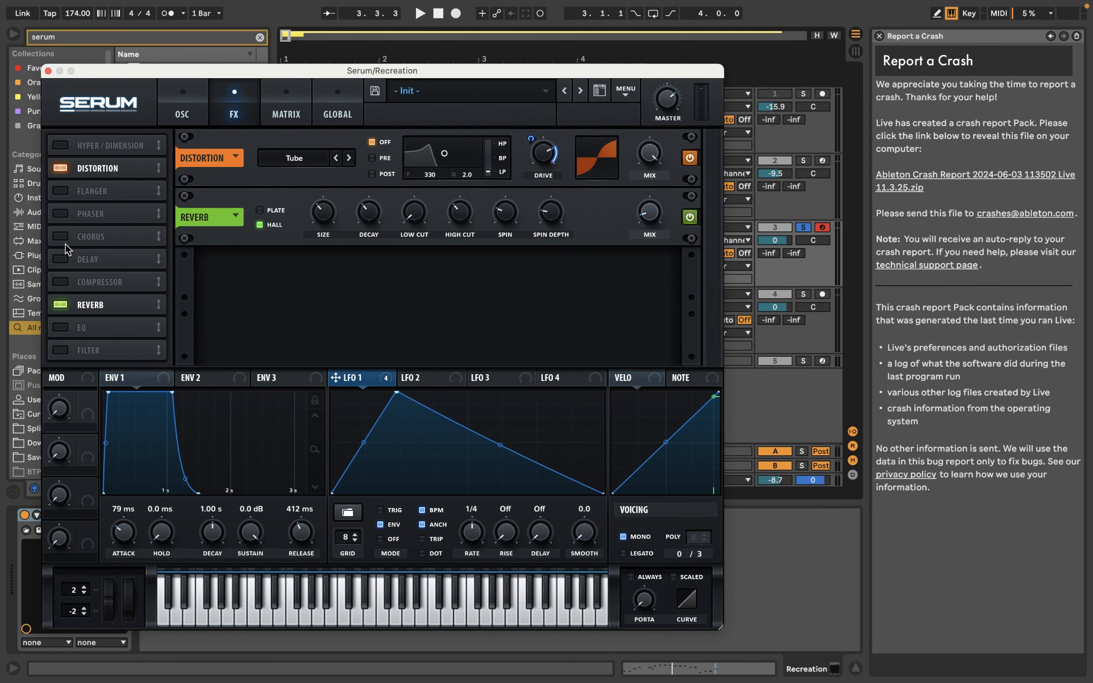
pyautogui.click(95, 143)
pyautogui.moveTo(95, 143); pyautogui.dragTo(96, 189)
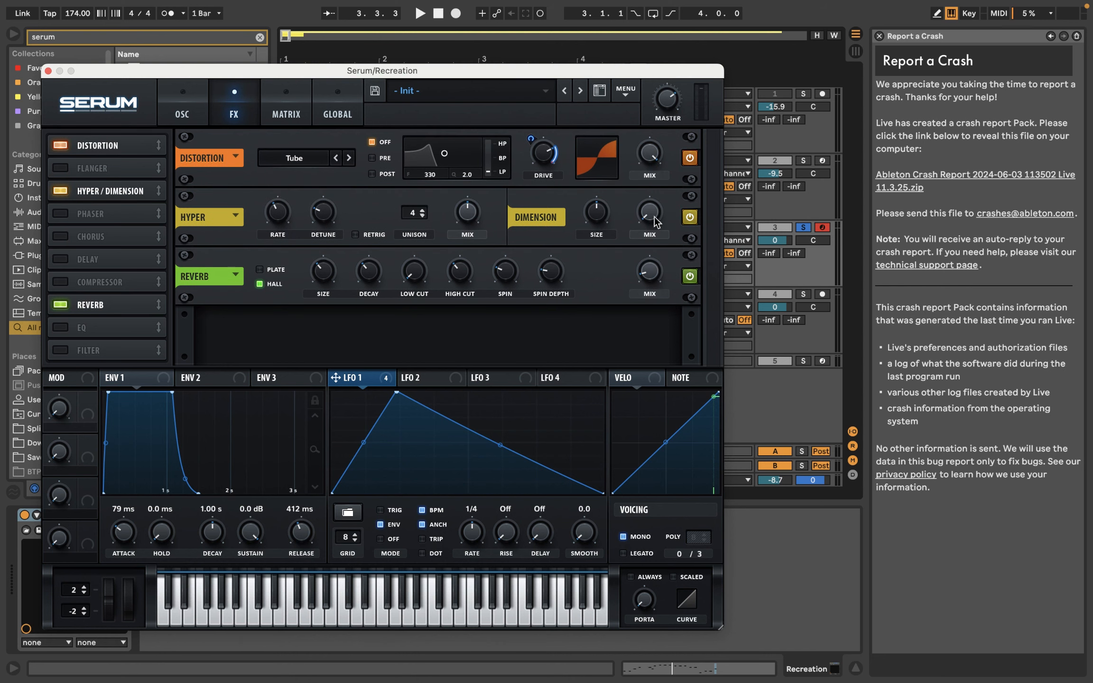
# Step: Lower the Dimension size and Hyper mix, set the Hyper unison to 7, and audition the sound
pyautogui.moveTo(657, 204)
pyautogui.moveTo(596, 212); pyautogui.dragTo(599, 237)
pyautogui.moveTo(419, 217); pyautogui.dragTo(448, 134)
pyautogui.moveTo(467, 212); pyautogui.dragTo(468, 268)
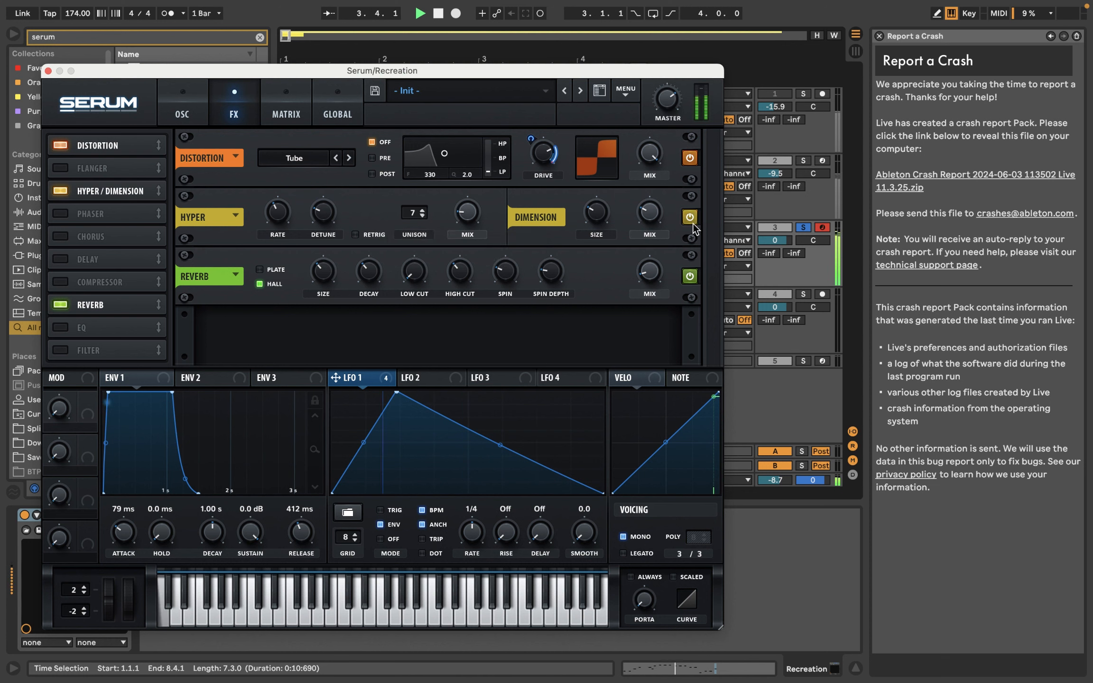
pyautogui.press('space')
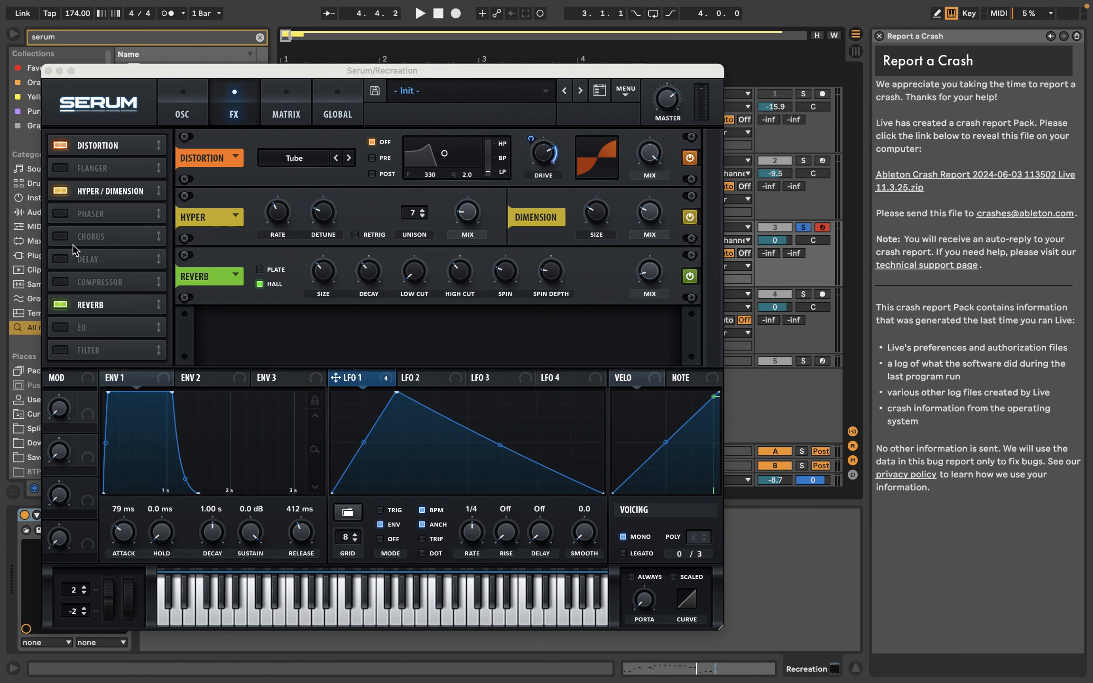
# Step: Enable the EQ ahead of Reverb with its low band as a high-pass at 38% Q, and audition it
pyautogui.click(61, 327)
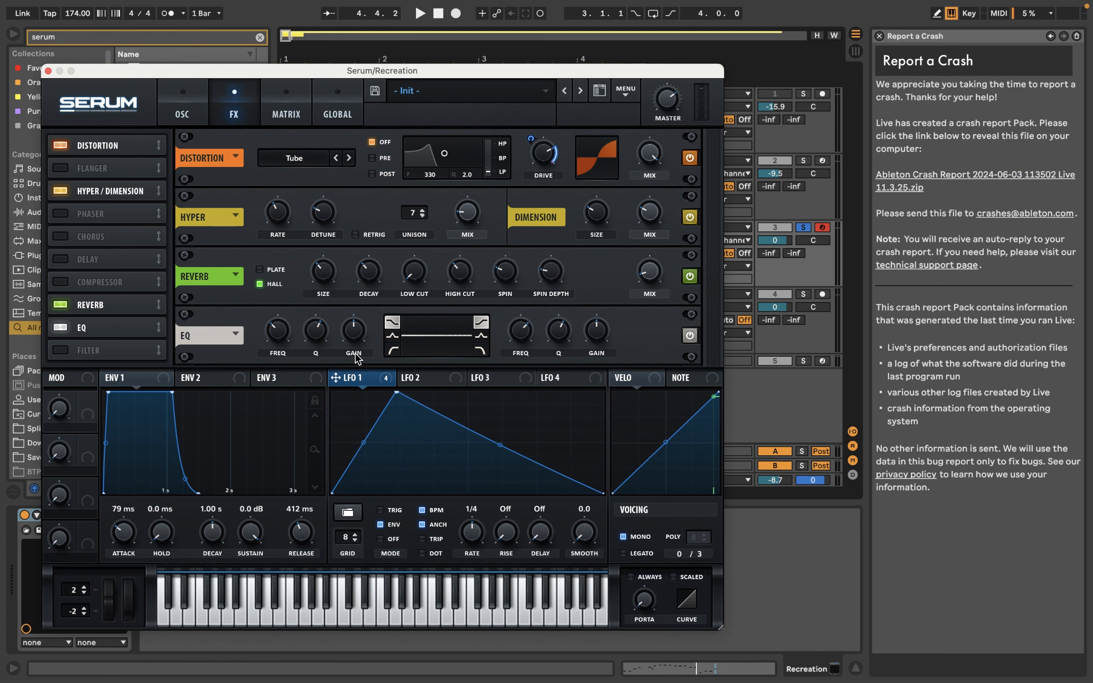
pyautogui.moveTo(127, 326); pyautogui.dragTo(157, 298)
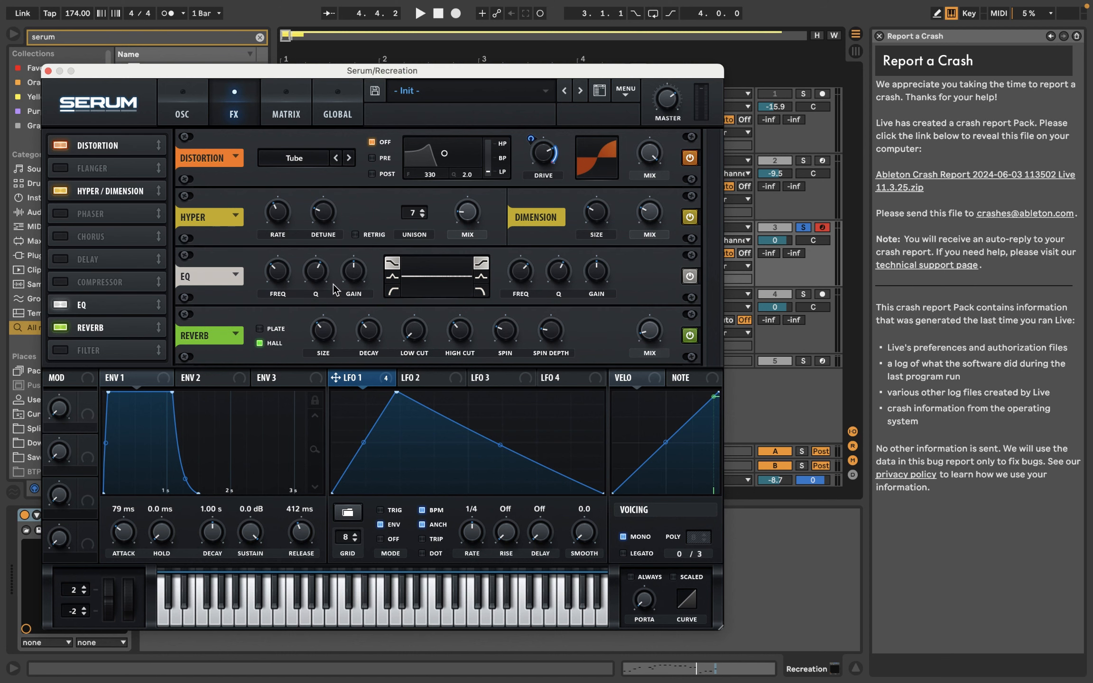
pyautogui.click(392, 290)
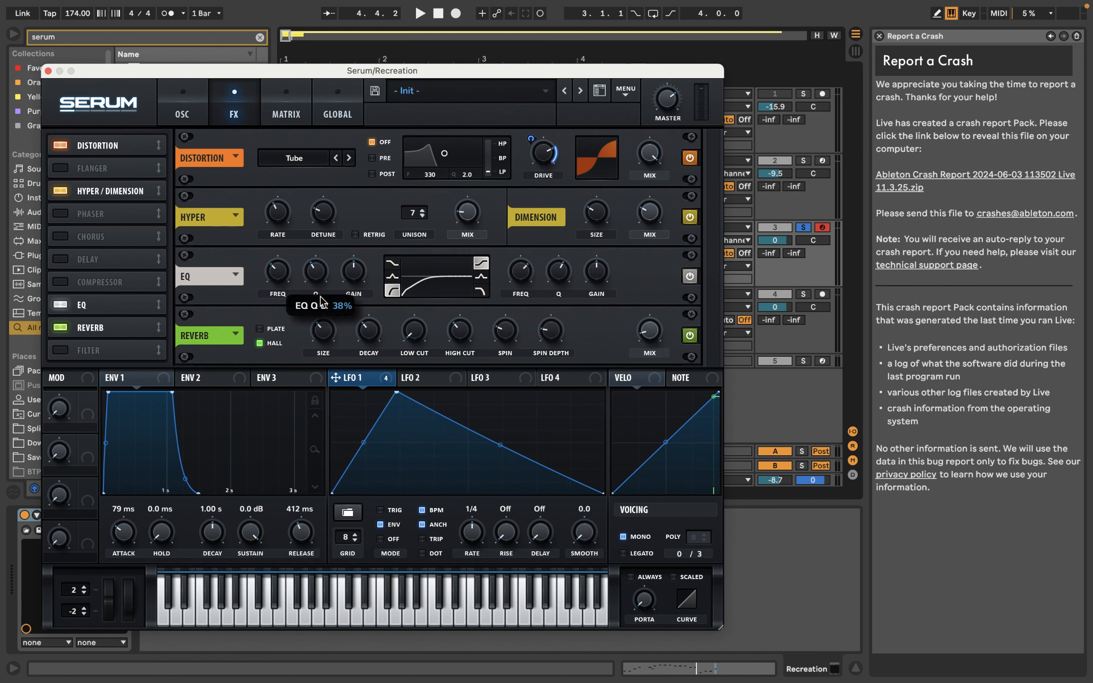
pyautogui.press('space')
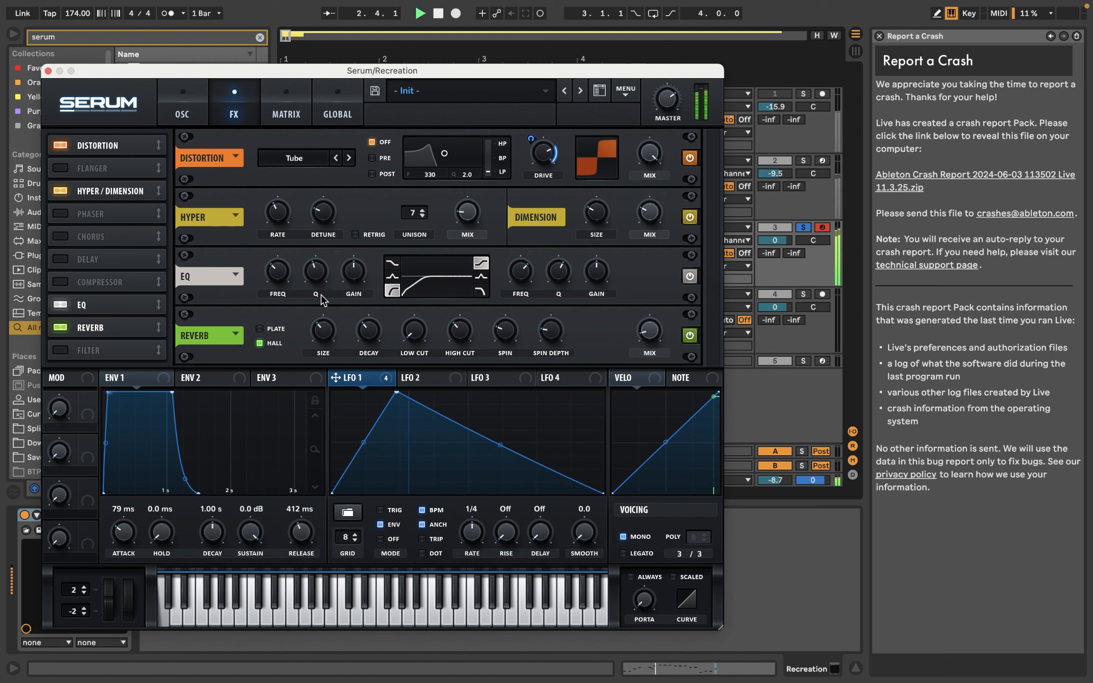
pyautogui.press('space')
# Step: Lower the volume of track 3 to -9.1 dB while checking the level in playback
pyautogui.click(775, 240)
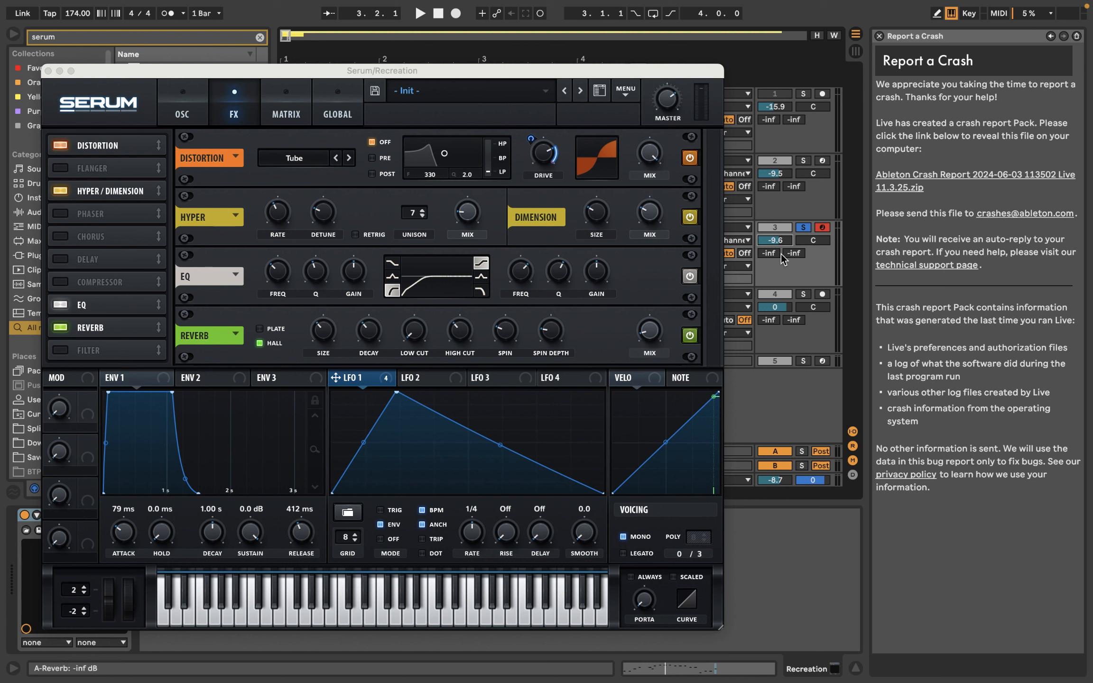
pyautogui.press('space')
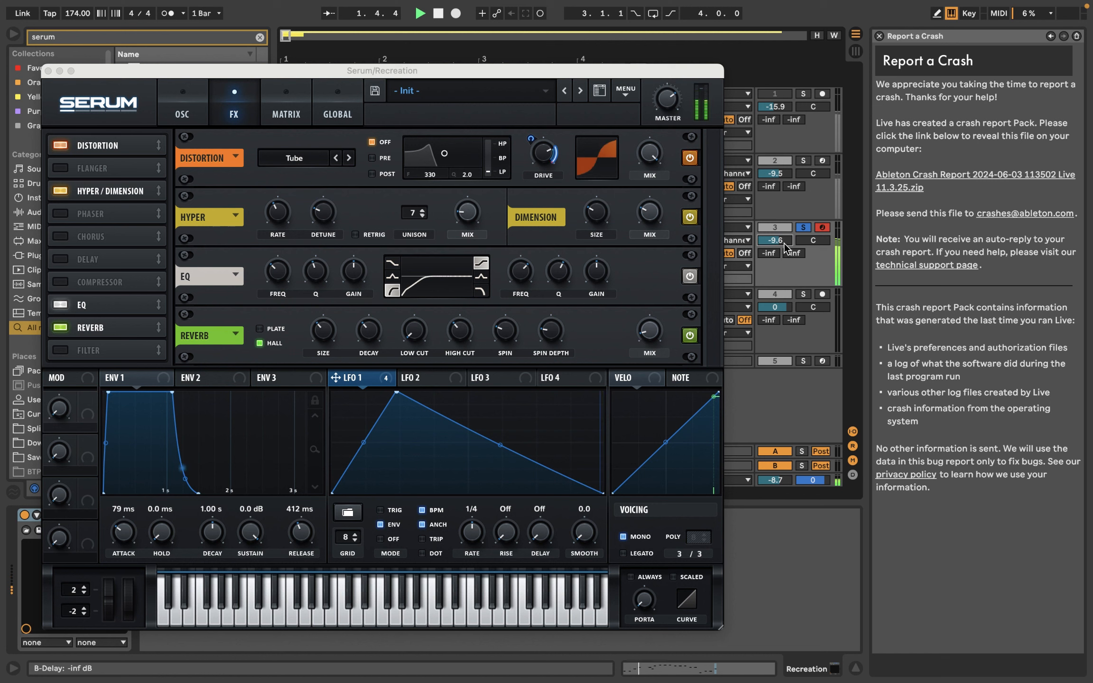
pyautogui.moveTo(783, 244); pyautogui.dragTo(784, 239)
pyautogui.press('space')
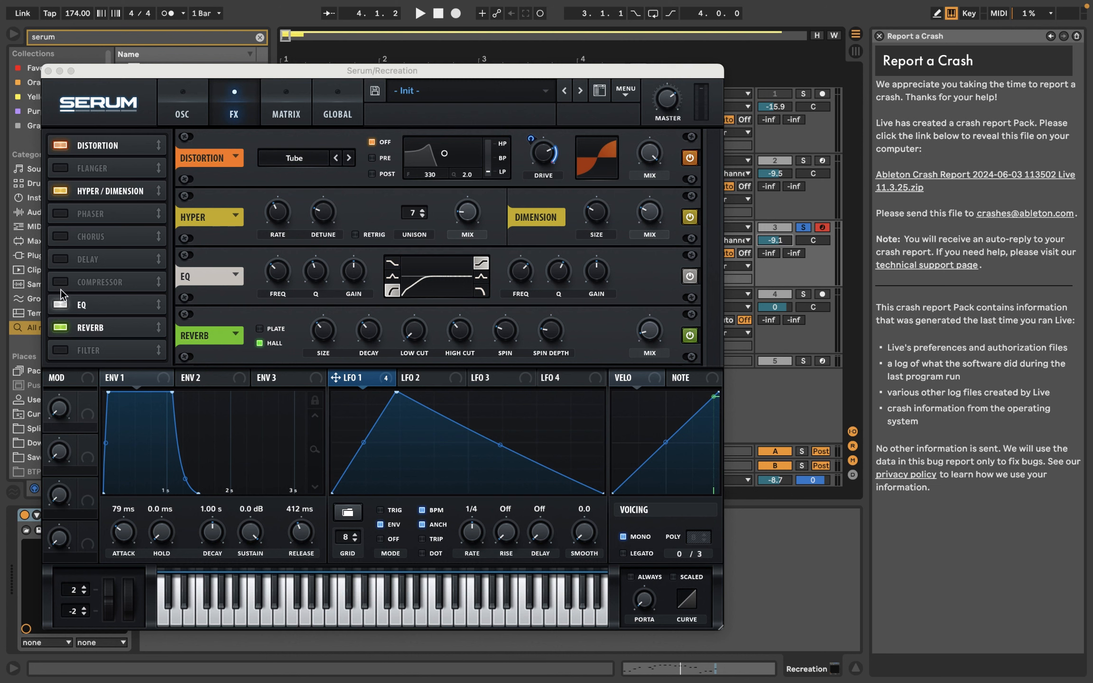
# Step: Enable the Filter effect, move it ahead of Reverb, and set its type to the Misc filter Reverb
pyautogui.click(58, 351)
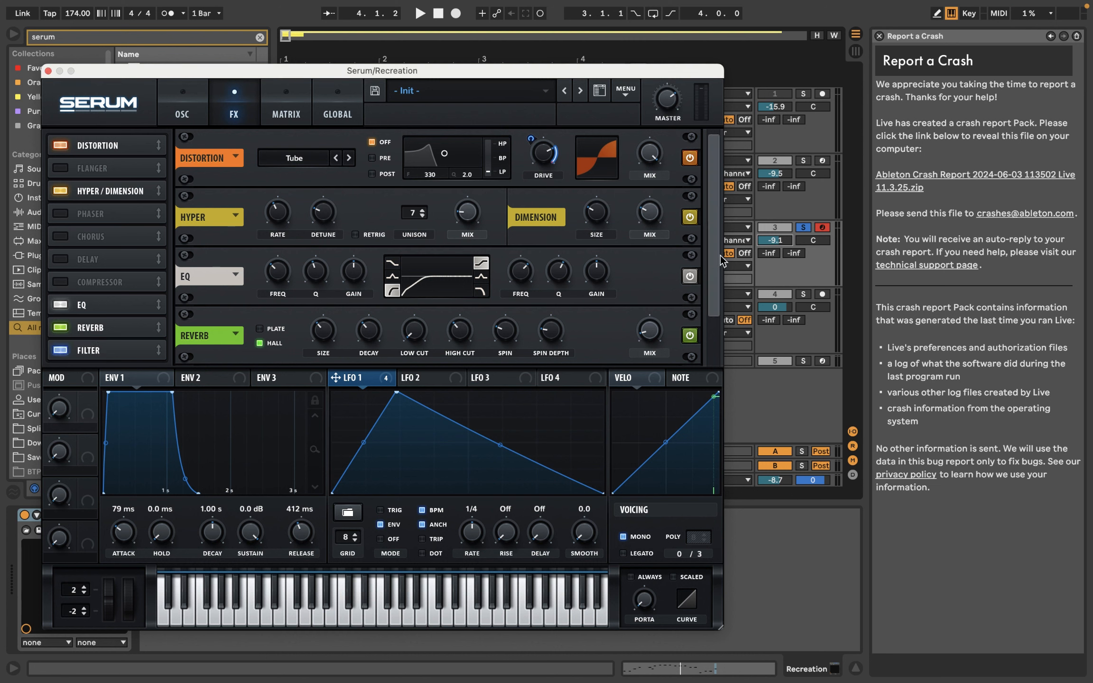
pyautogui.moveTo(712, 261); pyautogui.dragTo(699, 352)
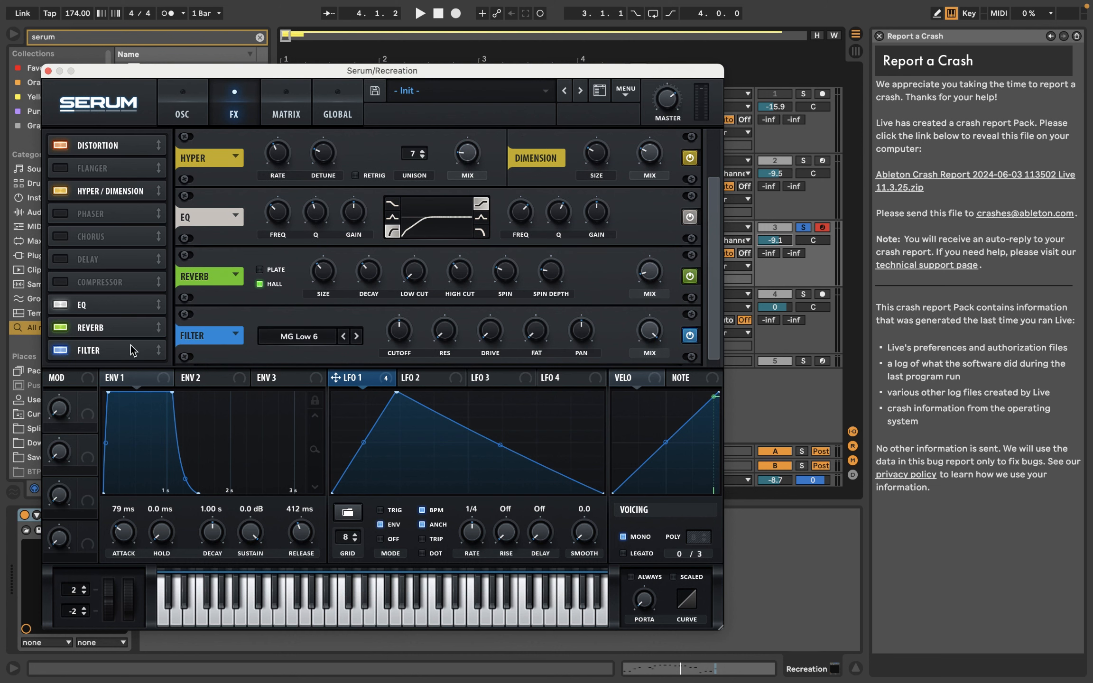
pyautogui.moveTo(133, 352); pyautogui.dragTo(140, 322)
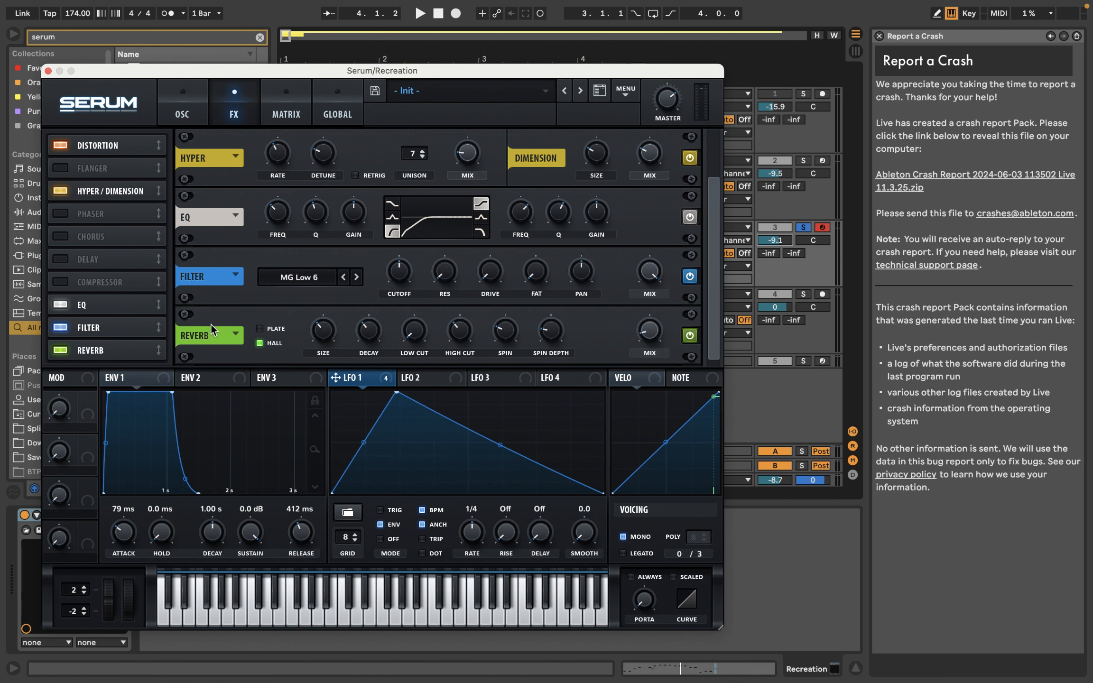
pyautogui.click(314, 279)
pyautogui.moveTo(304, 351)
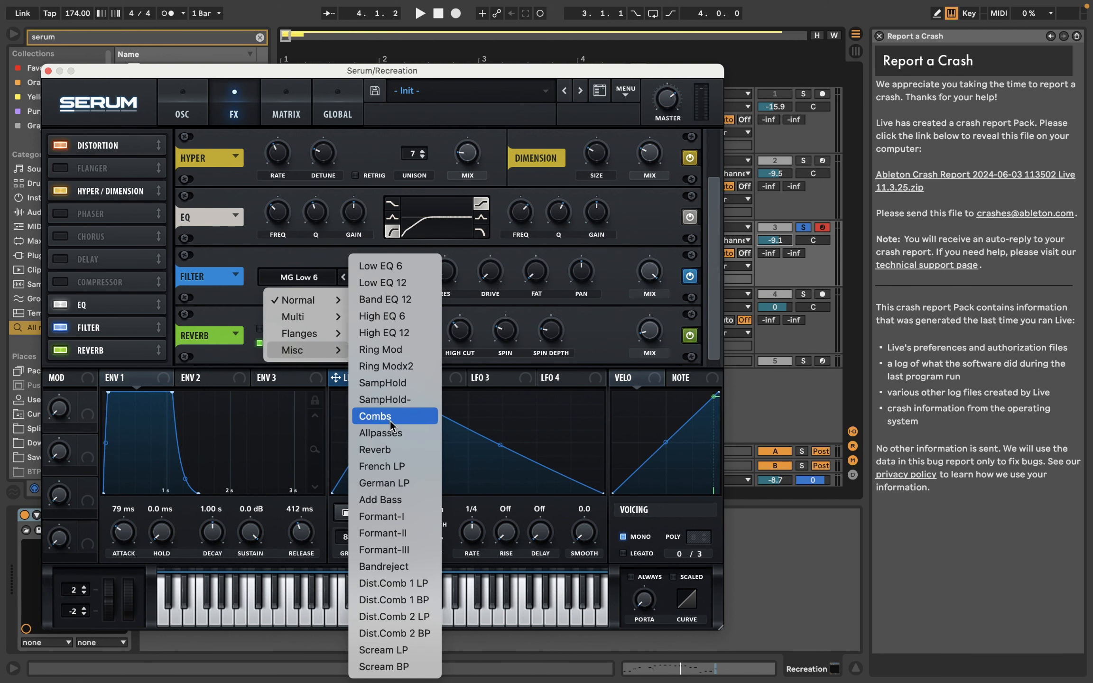
pyautogui.click(400, 450)
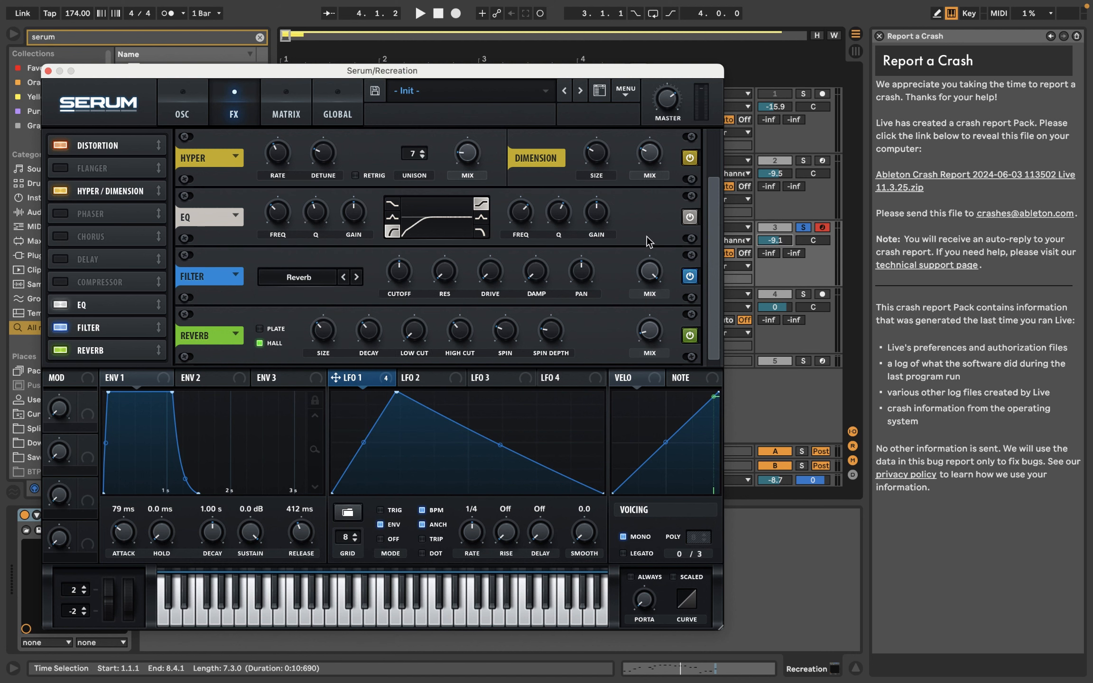
# Step: Set the Filter effect's resonance to 63% and lower its cutoff while auditioning the patch
pyautogui.moveTo(444, 271); pyautogui.dragTo(490, 196)
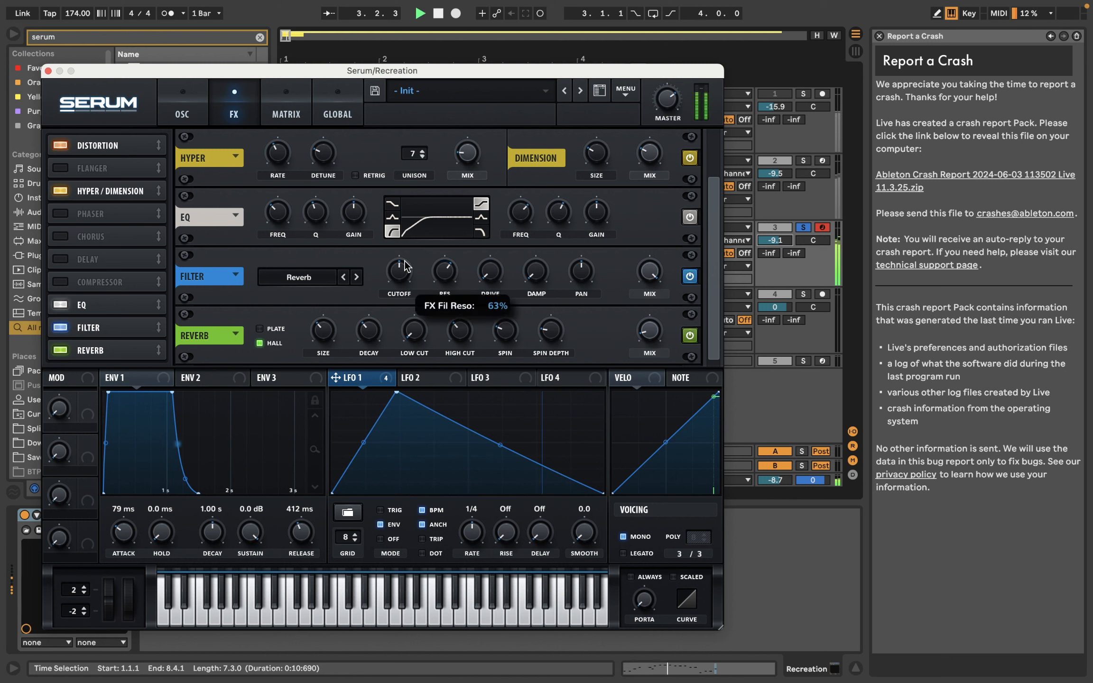
pyautogui.moveTo(404, 288); pyautogui.dragTo(404, 302)
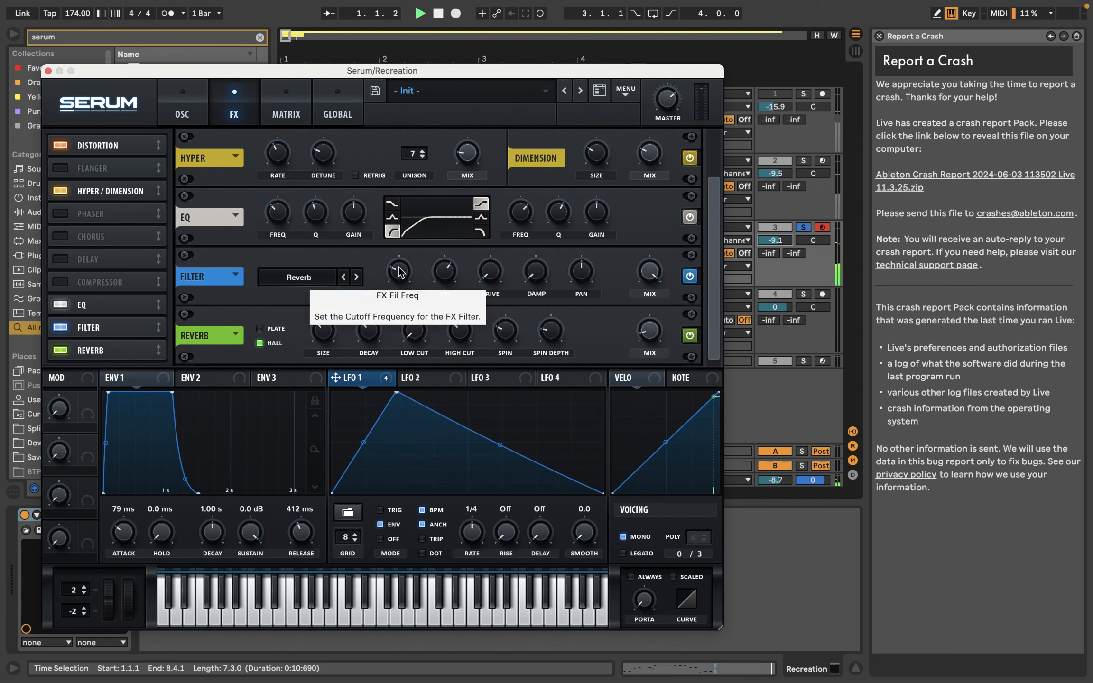
pyautogui.press('space')
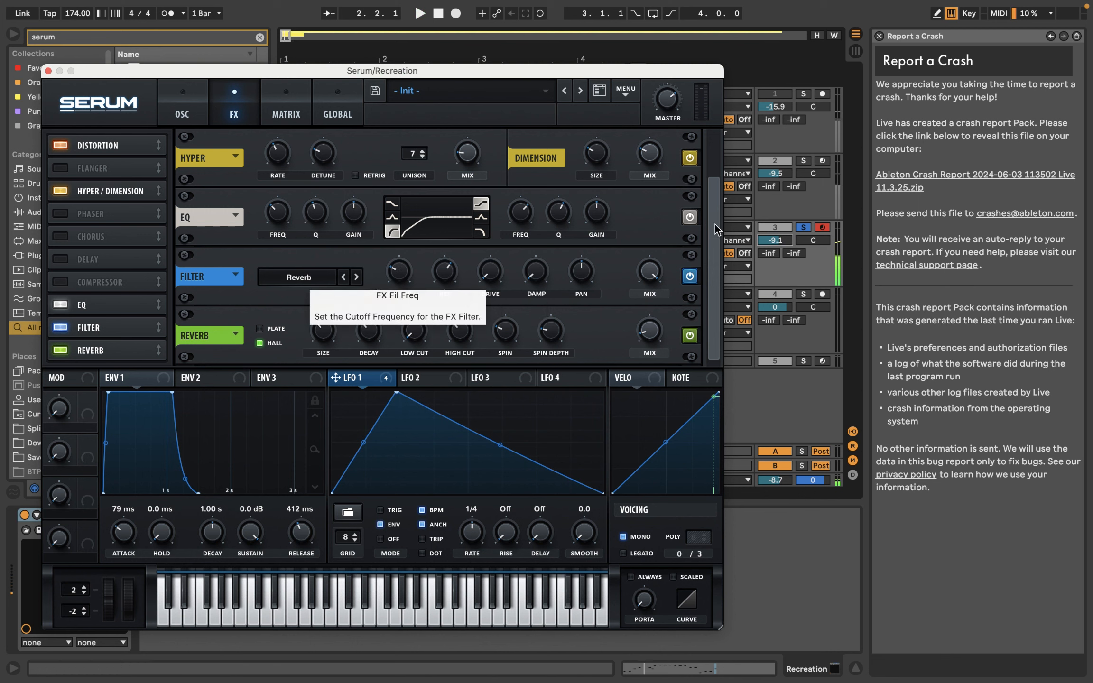
# Step: Lower the Filter effect's mix to about 49% and audition the patch
pyautogui.moveTo(658, 274); pyautogui.dragTo(656, 332)
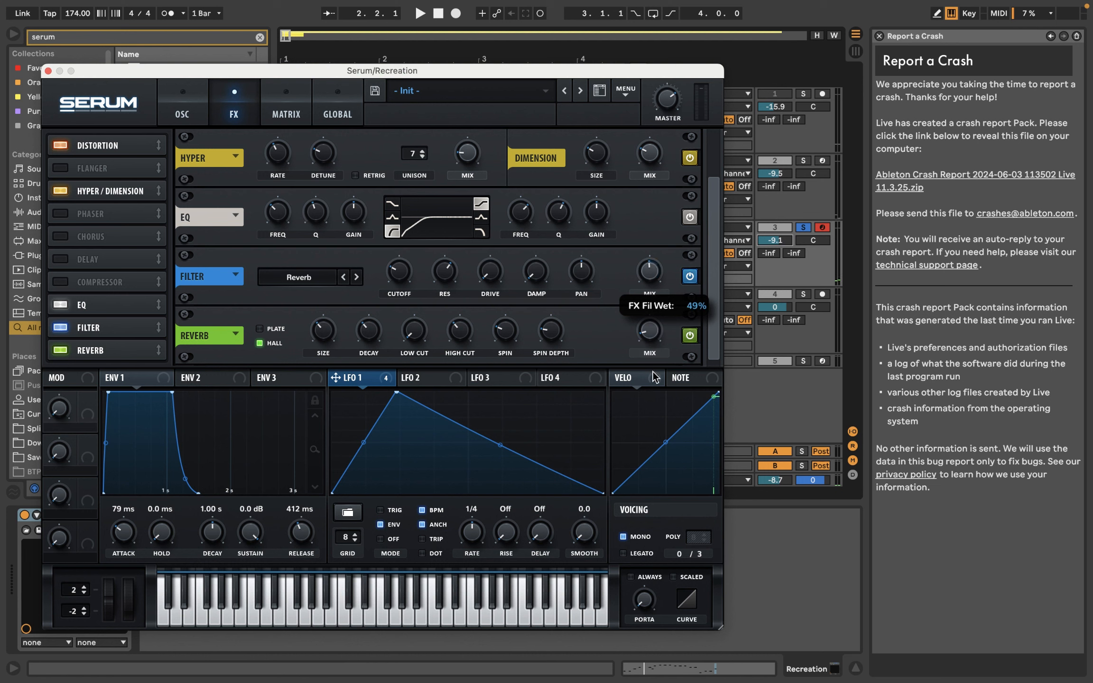
pyautogui.press('space')
pyautogui.moveTo(648, 266)
pyautogui.mouseDown()
pyautogui.moveTo(651, 250)
pyautogui.moveTo(651, 266)
pyautogui.mouseUp()
pyautogui.press('space')
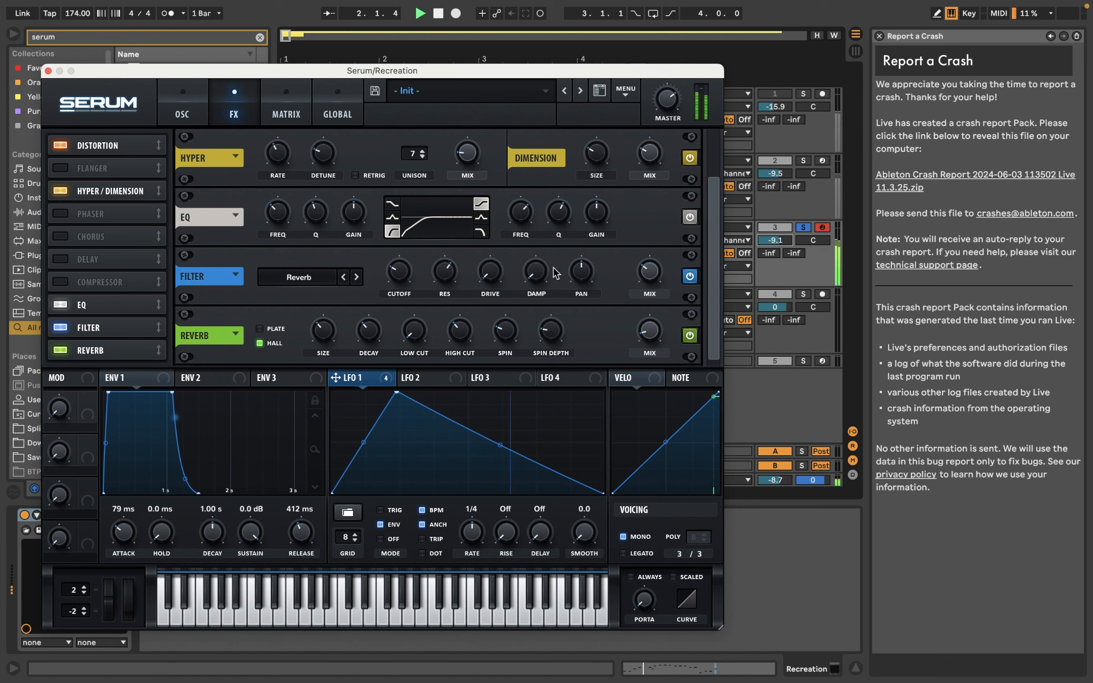
# Step: Raise the Filter effect's drive to about 17% while auditioning the patch
pyautogui.press('space')
pyautogui.moveTo(586, 279)
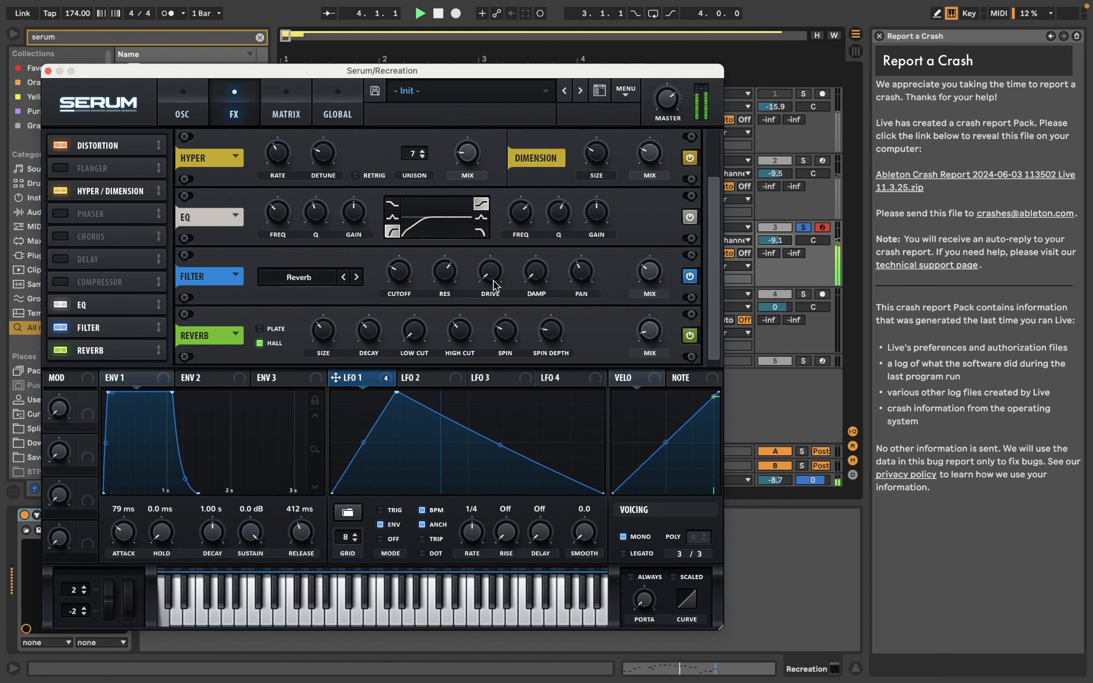
pyautogui.moveTo(497, 272)
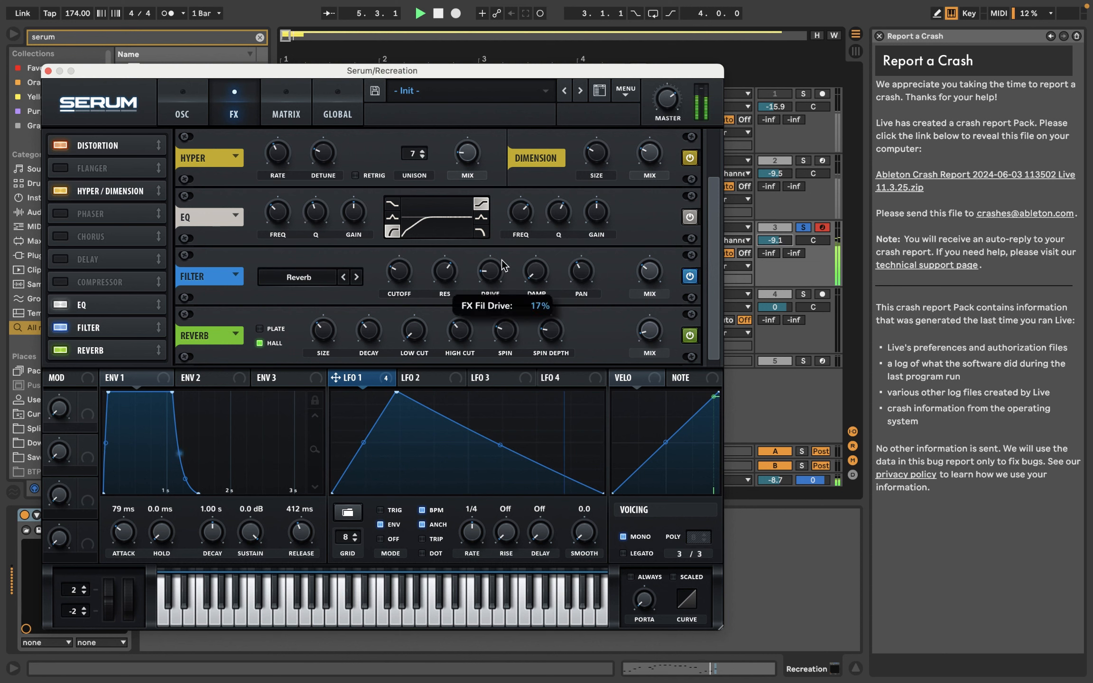
pyautogui.press('space')
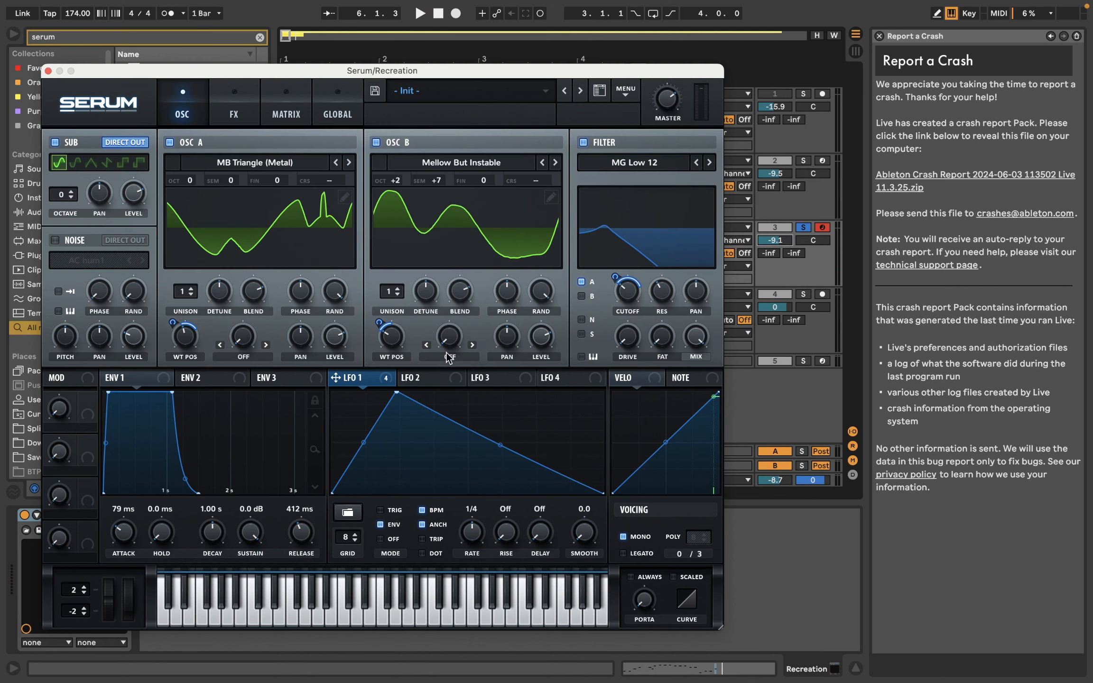
# Step: Set oscillator B's warp mode to FM Sub Osc
pyautogui.click(449, 357)
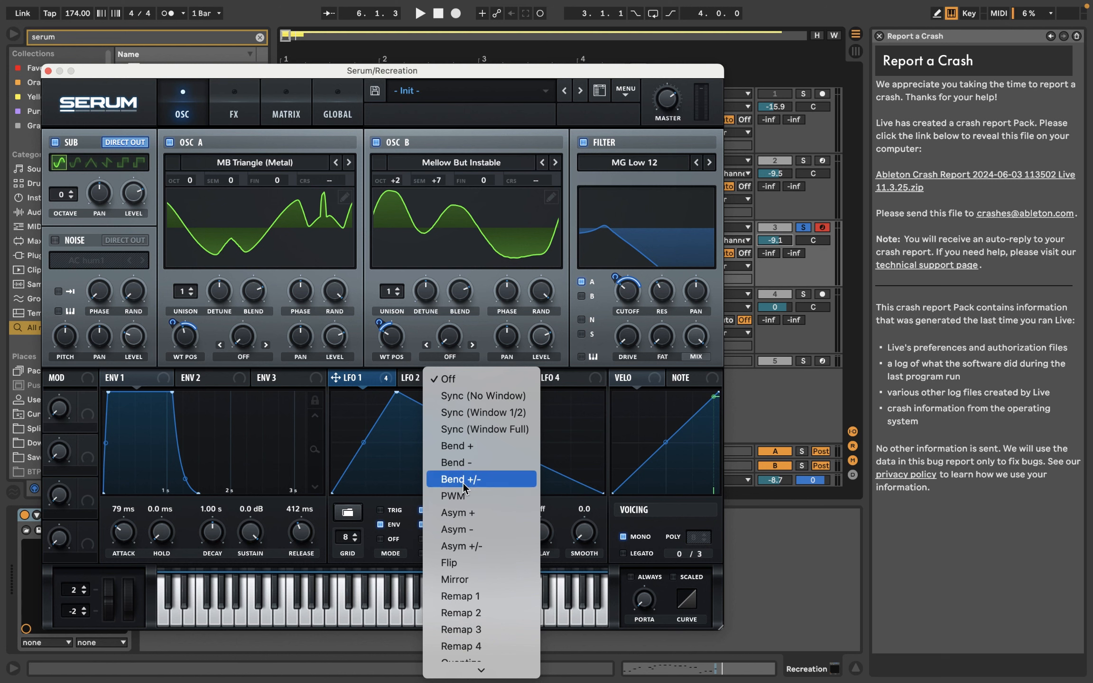
pyautogui.scroll(-5, 467, 482)
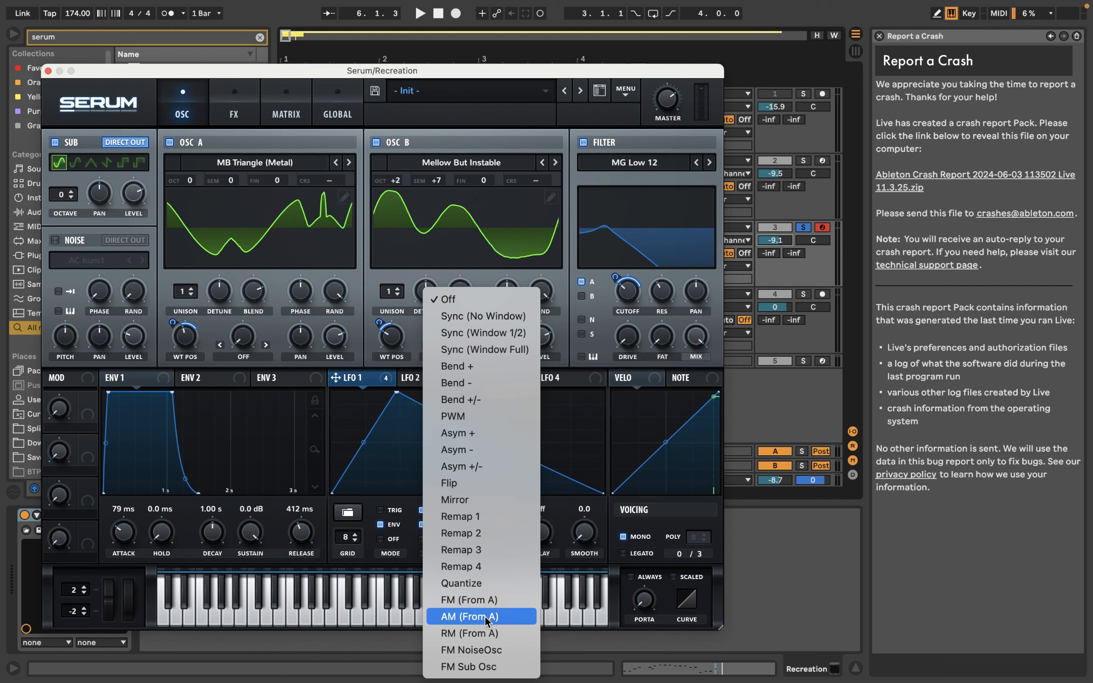
pyautogui.click(486, 666)
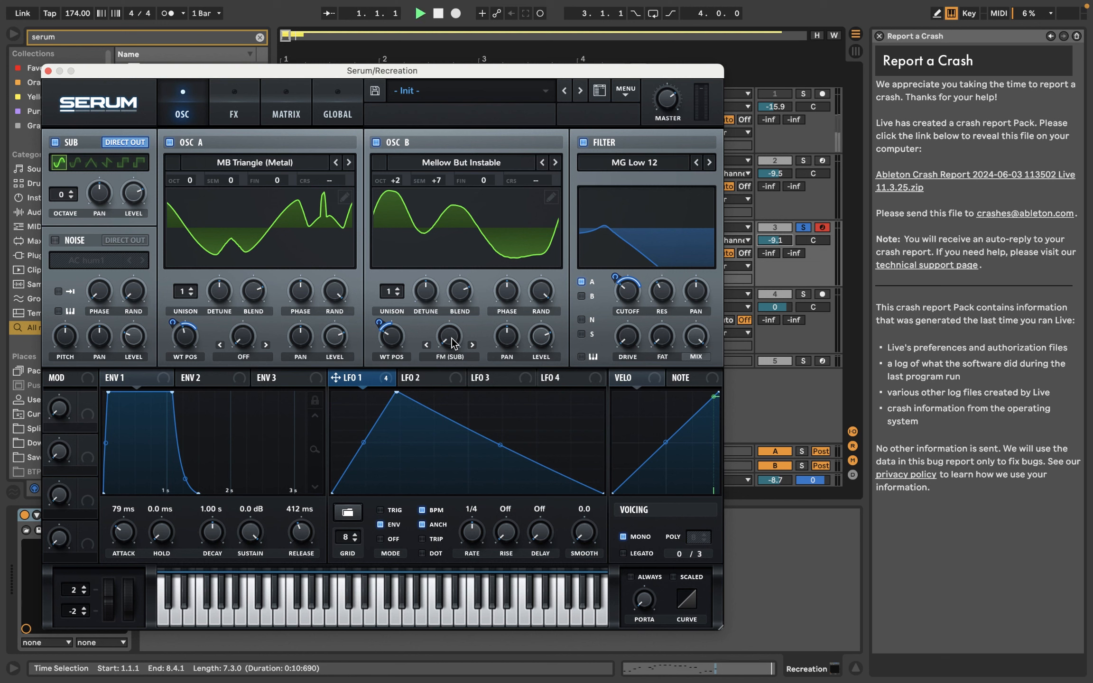
# Step: Try oscillator B's FM warp amount at 86%, bring it down to a low amount, and audition the patch
pyautogui.moveTo(453, 342)
pyautogui.mouseDown()
pyautogui.moveTo(460, 315)
pyautogui.moveTo(459, 332)
pyautogui.mouseUp()
pyautogui.moveTo(454, 341); pyautogui.dragTo(507, 254)
pyautogui.press('space')
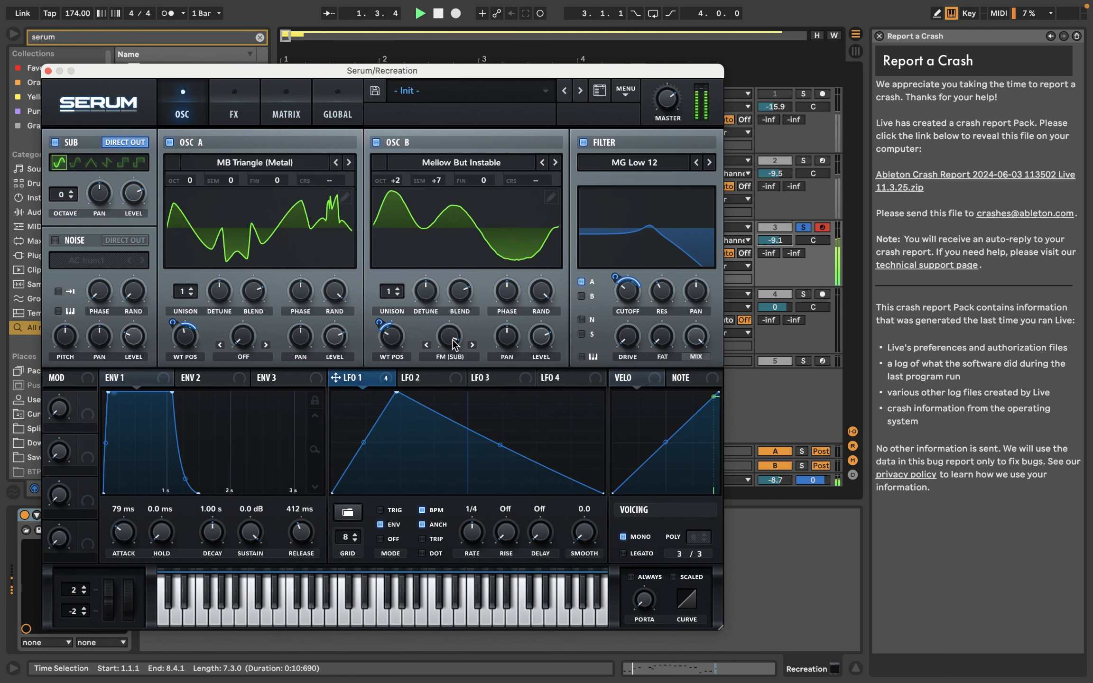
pyautogui.moveTo(453, 345)
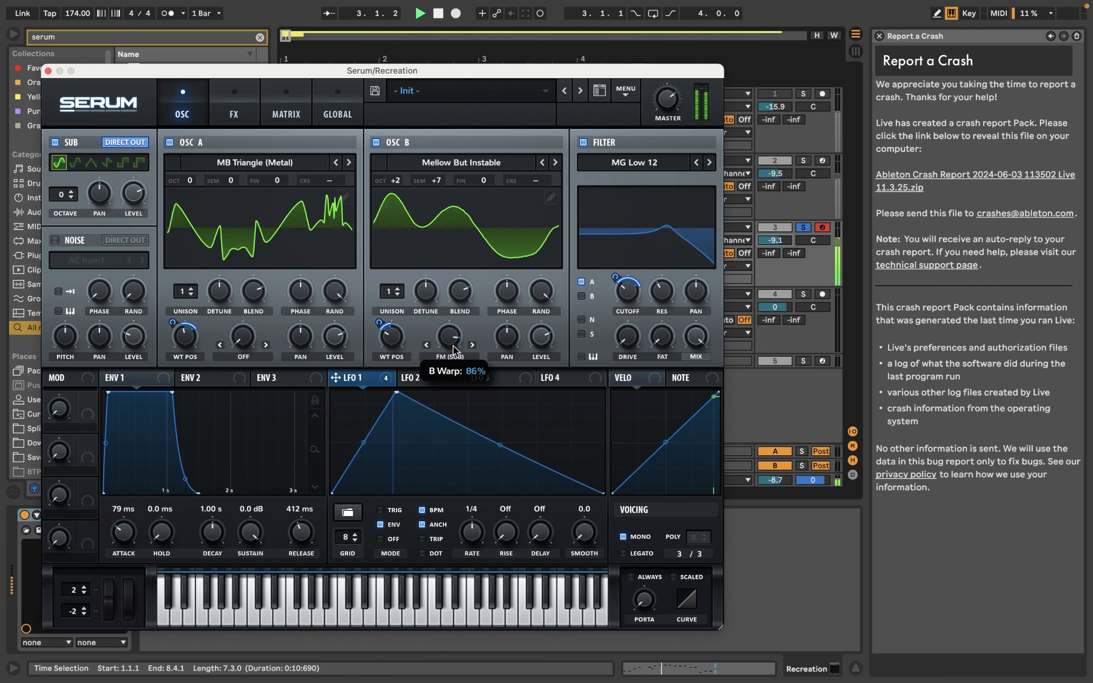
pyautogui.press('space')
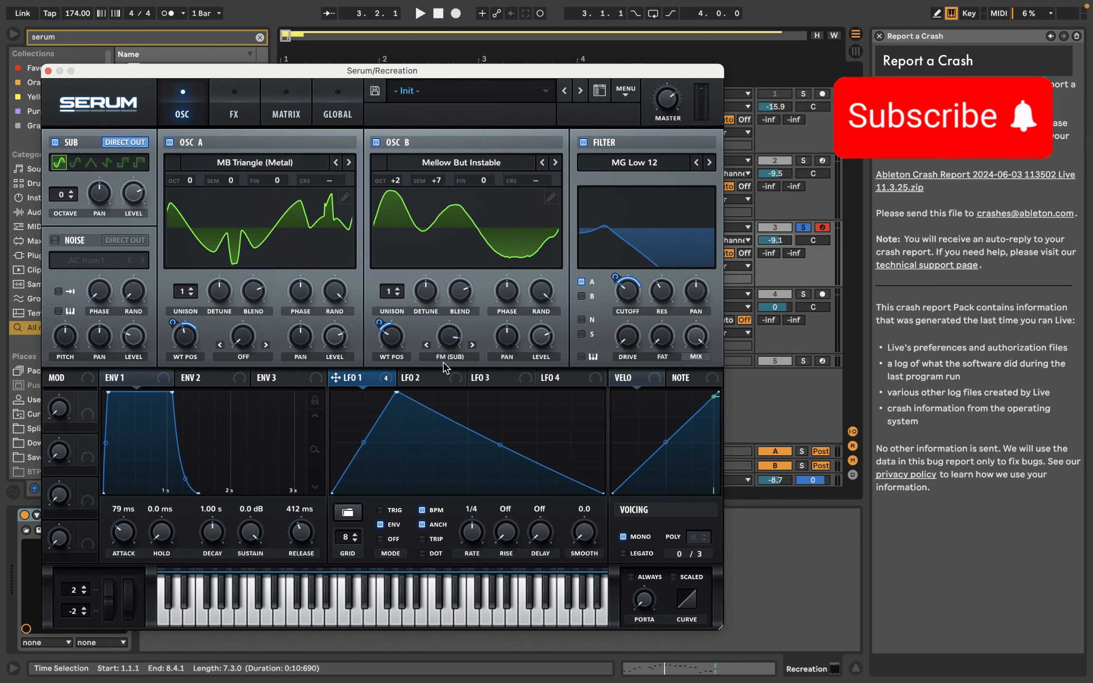
pyautogui.moveTo(451, 346); pyautogui.dragTo(446, 437)
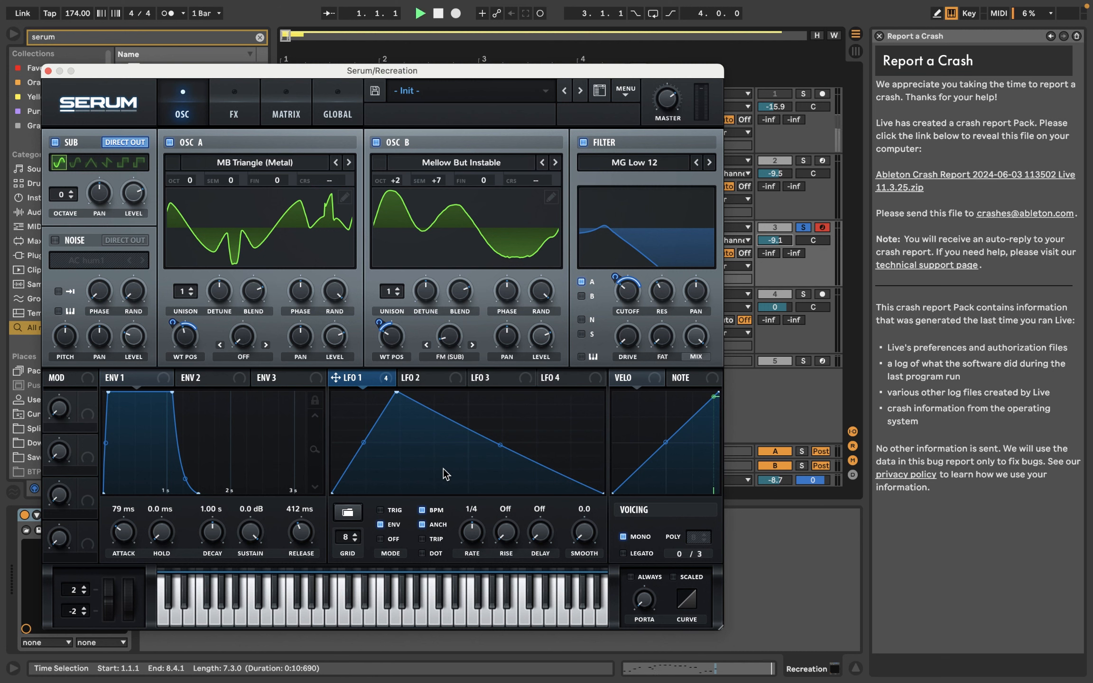
pyautogui.press('space')
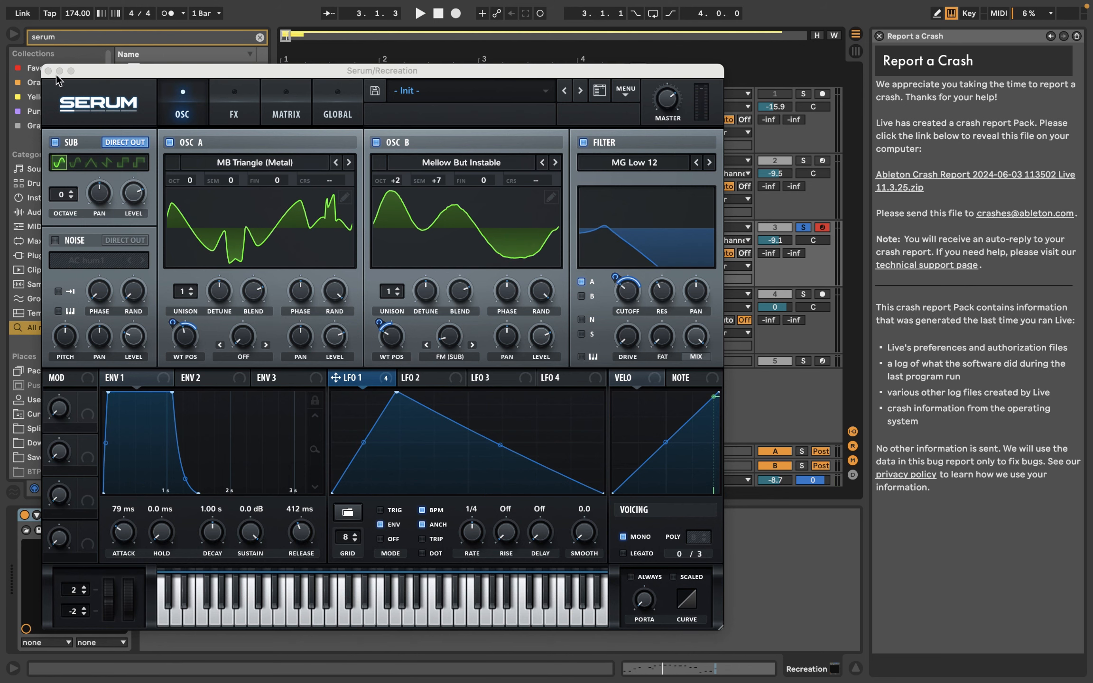
# Step: Add EQ Eight to the Recreation track, pull band 4 down to -7.07 dB at 3.83 kHz, and audition it
pyautogui.click(48, 71)
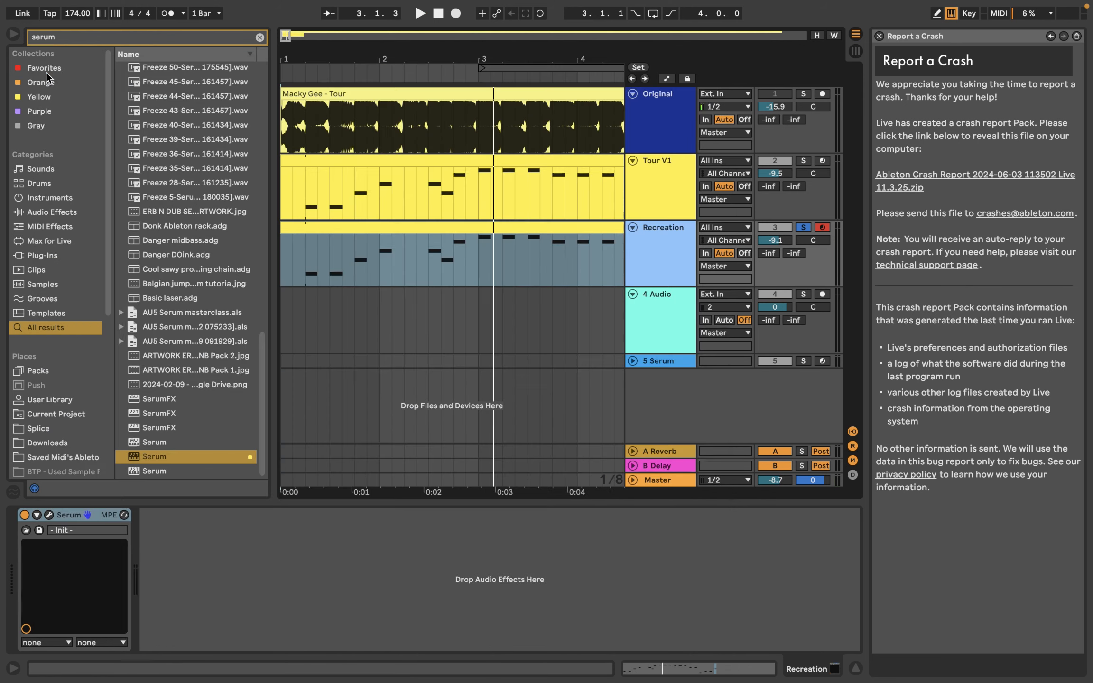
pyautogui.click(71, 38)
pyautogui.write('eq')
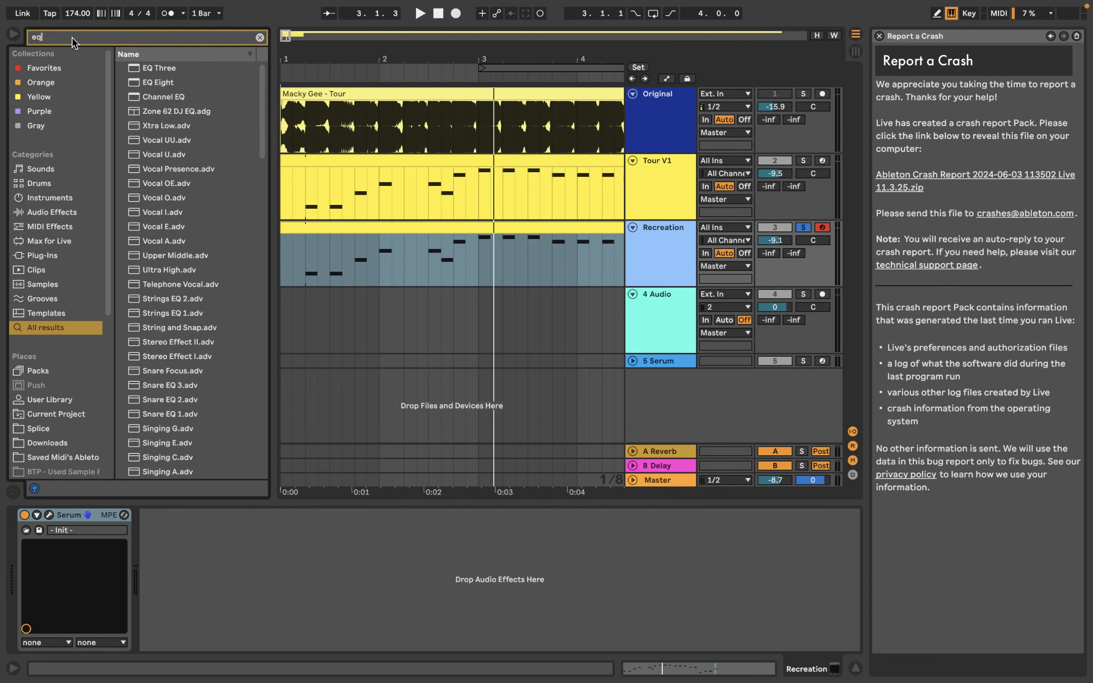
pyautogui.doubleClick(156, 82)
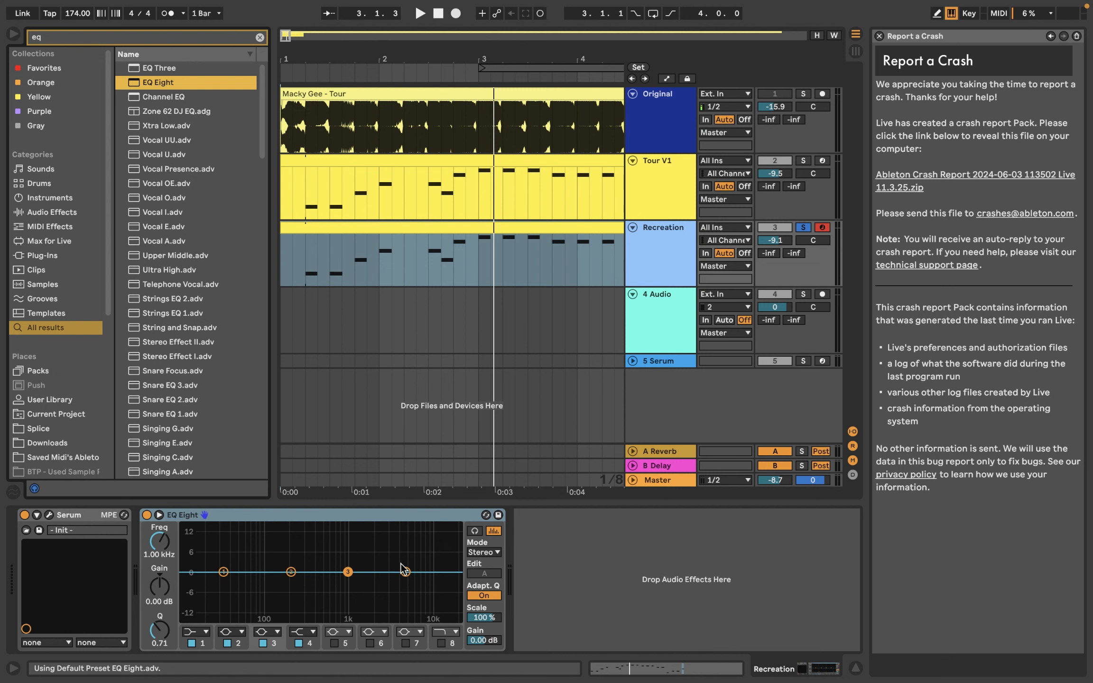
pyautogui.moveTo(406, 572); pyautogui.dragTo(396, 594)
pyautogui.press('space')
pyautogui.press('space')
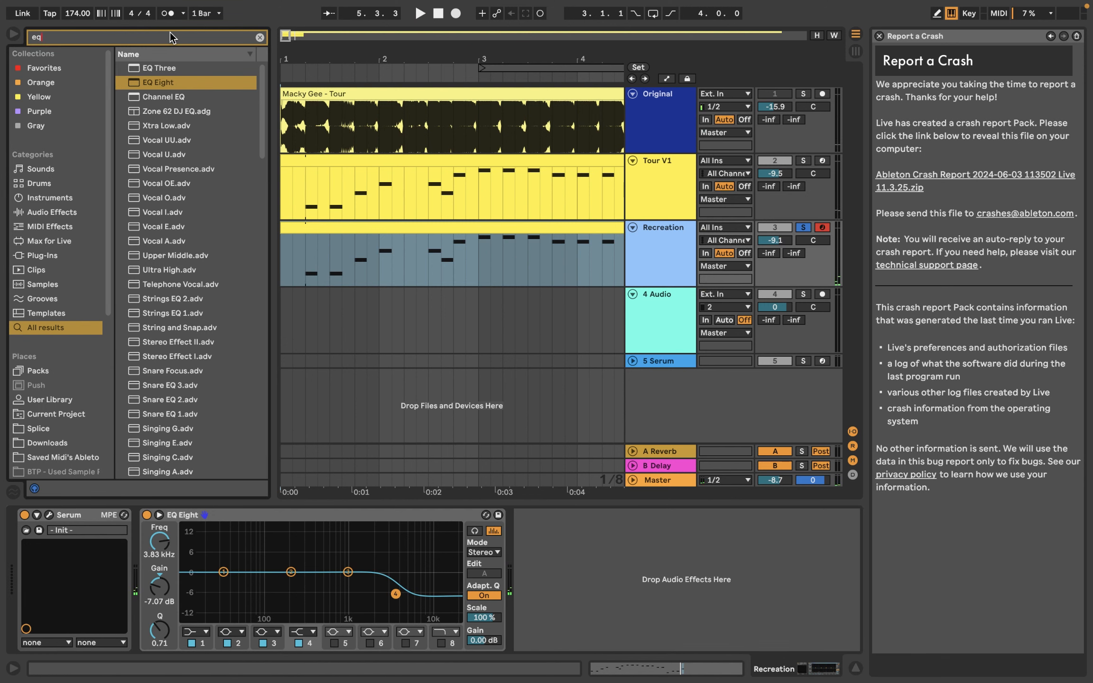
pyautogui.write('clip')
pyautogui.press('super+a')
pyautogui.write('clip')
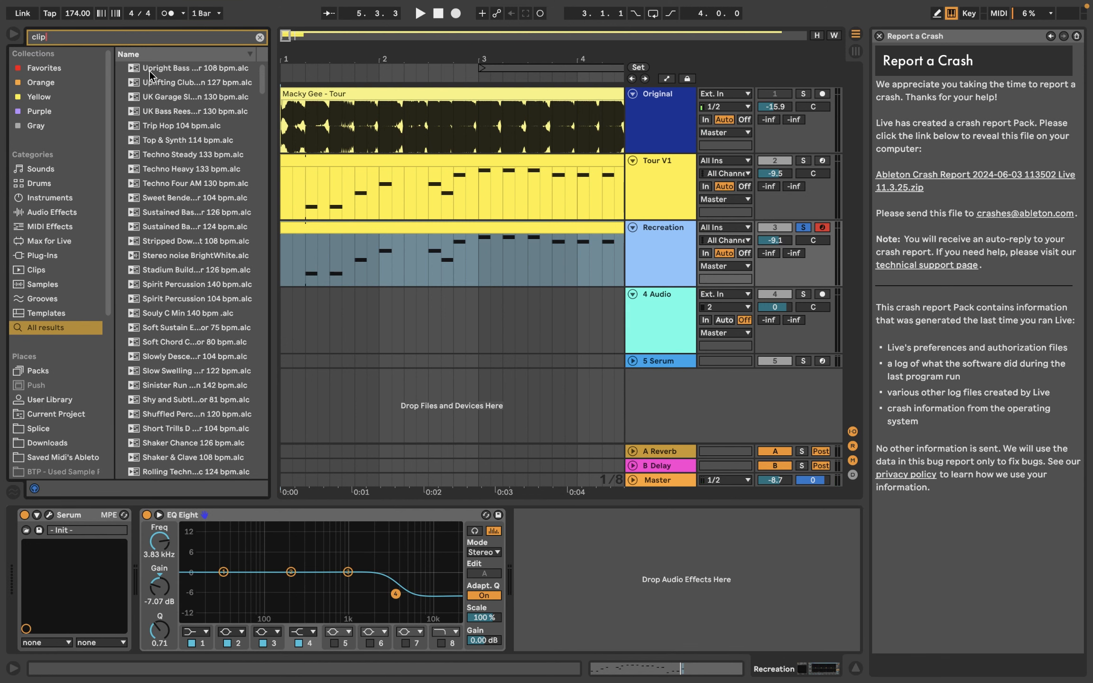
# Step: Add a Limiter after EQ Eight, set its gain to 9.30 dB, and audition the chain
pyautogui.press('super+a')
pyautogui.write('limit')
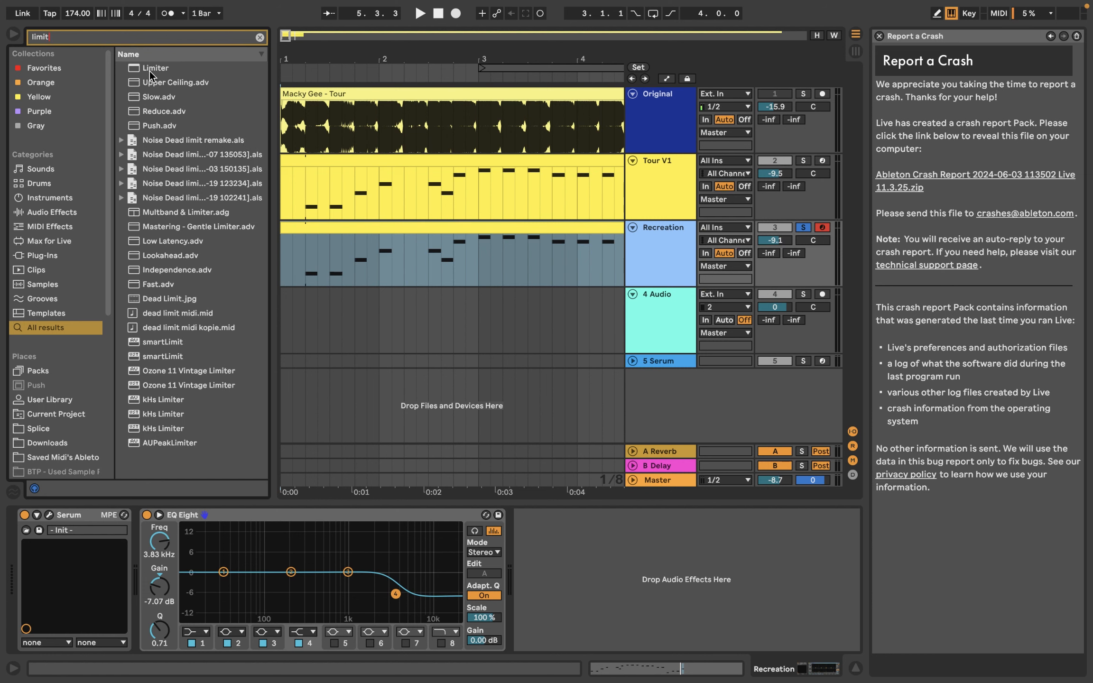
pyautogui.doubleClick(150, 71)
pyautogui.click(544, 532)
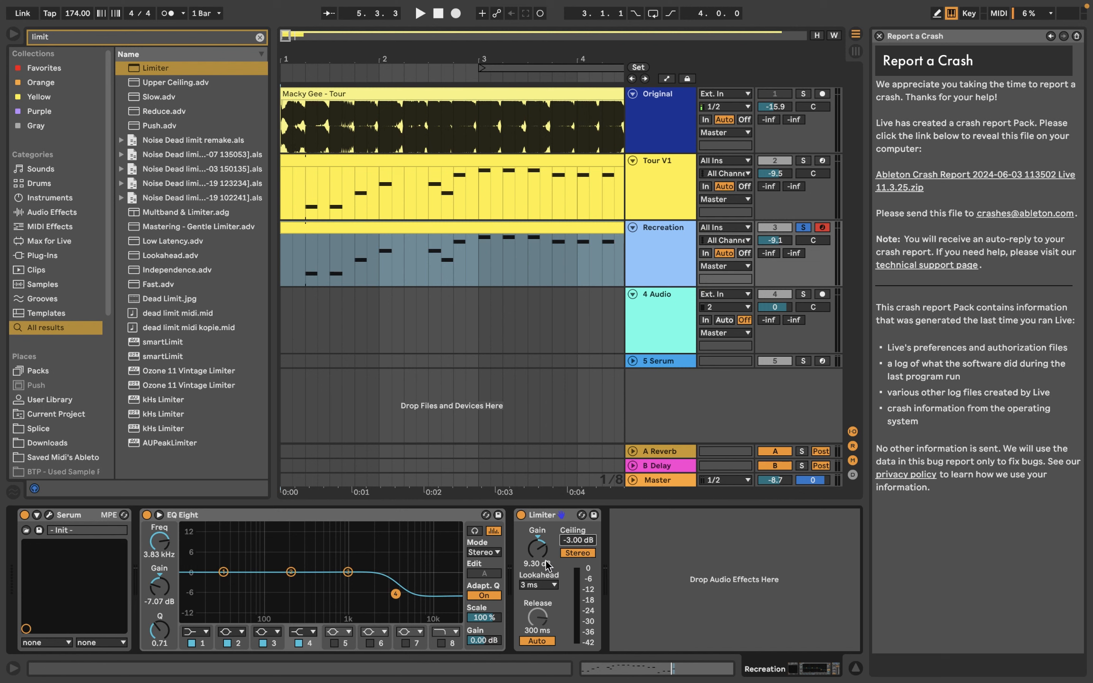
pyautogui.press('space')
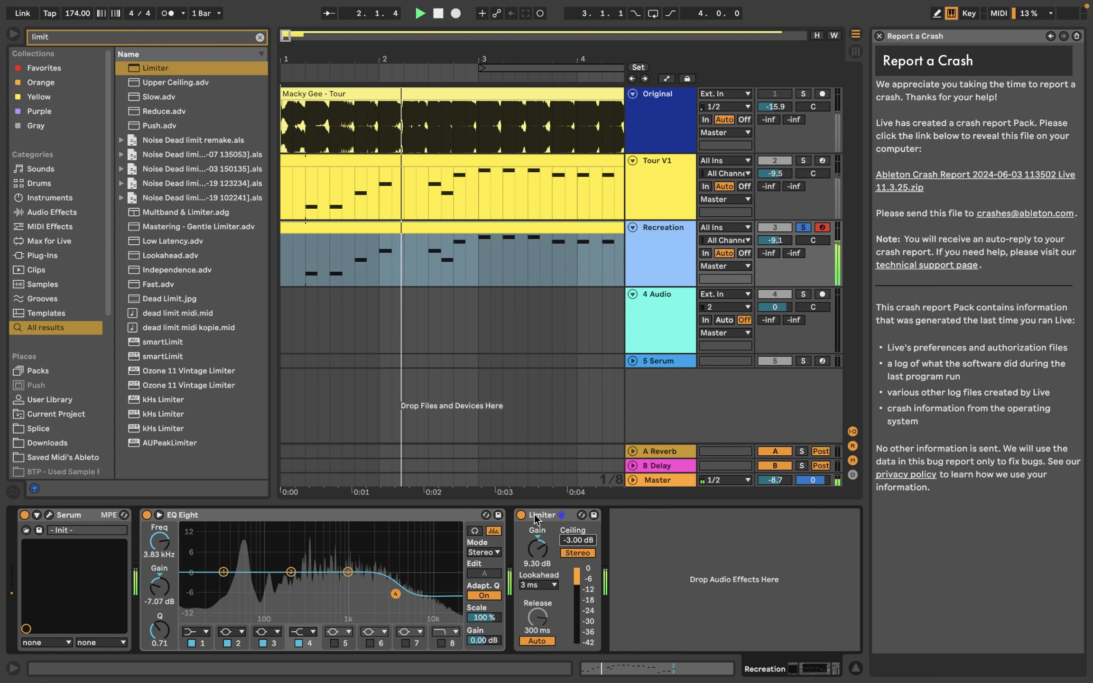
pyautogui.click(557, 517)
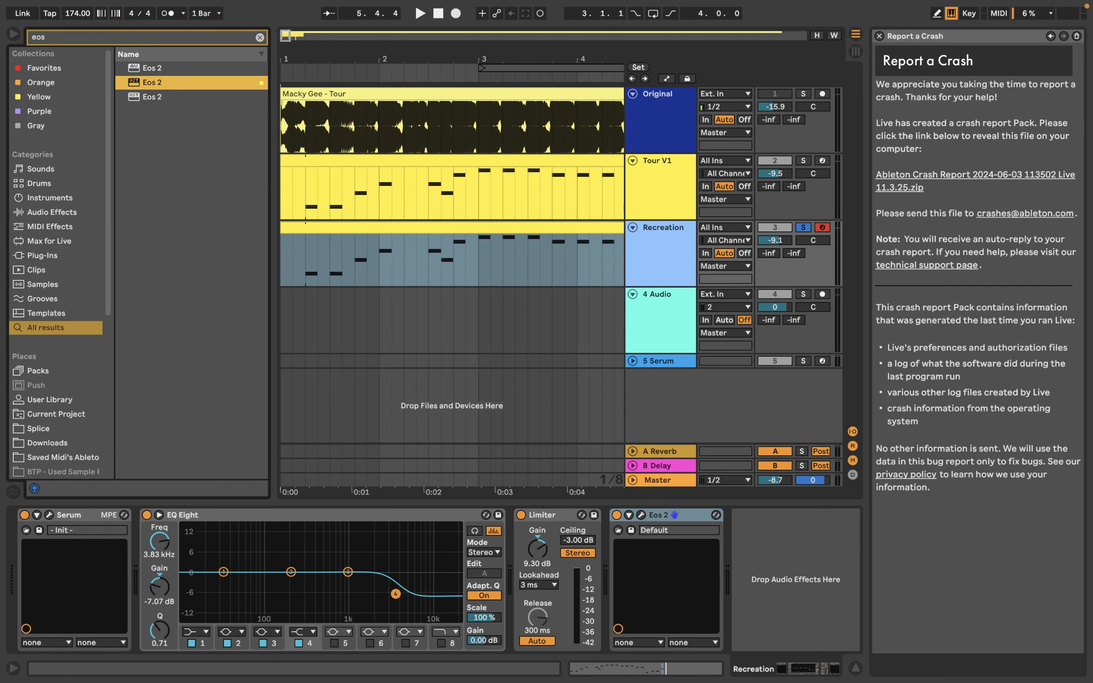
# Step: Boost EQ Eight's band 2 by 6.32 dB at about 170 Hz, audition it, and remove the Eos 2 device
pyautogui.moveTo(291, 572); pyautogui.dragTo(279, 556)
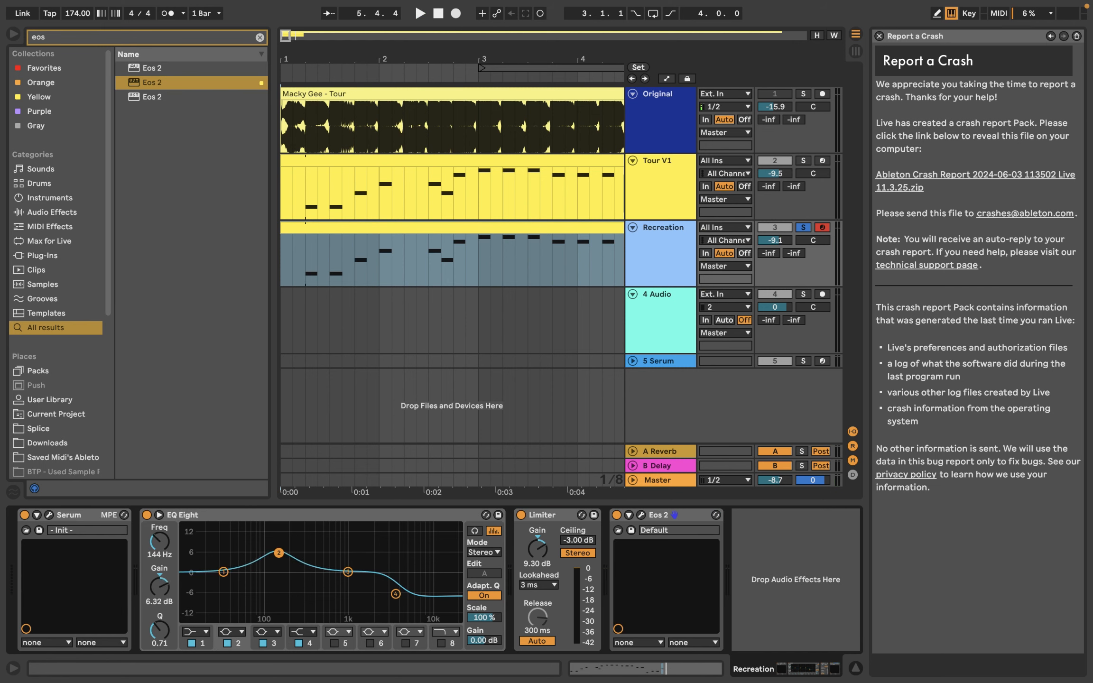
pyautogui.press('space')
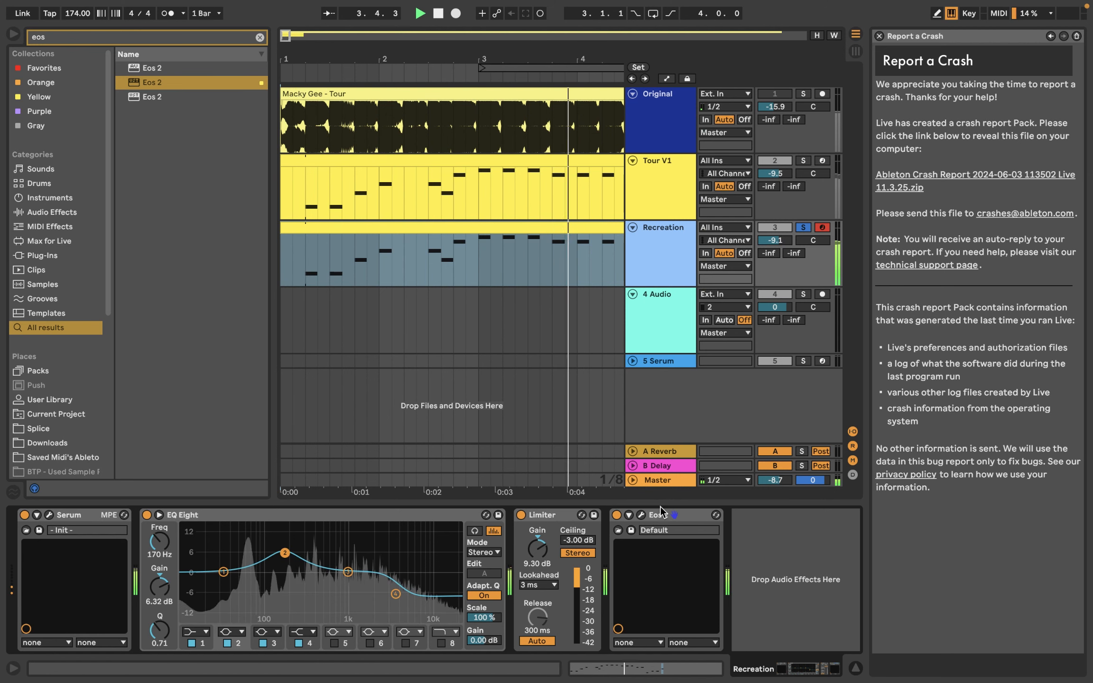
pyautogui.click(675, 517)
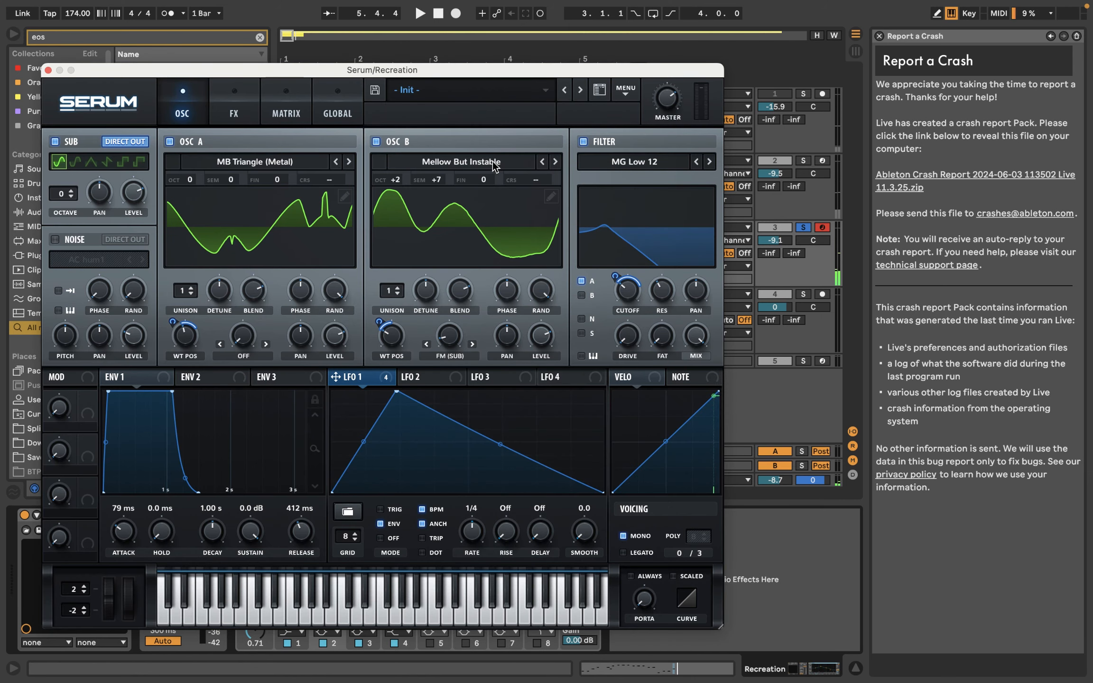
# Step: Try the analog wavetable BS2 - Subby Saw on oscillator B with its wavetable position at 17 during playback
pyautogui.click(495, 166)
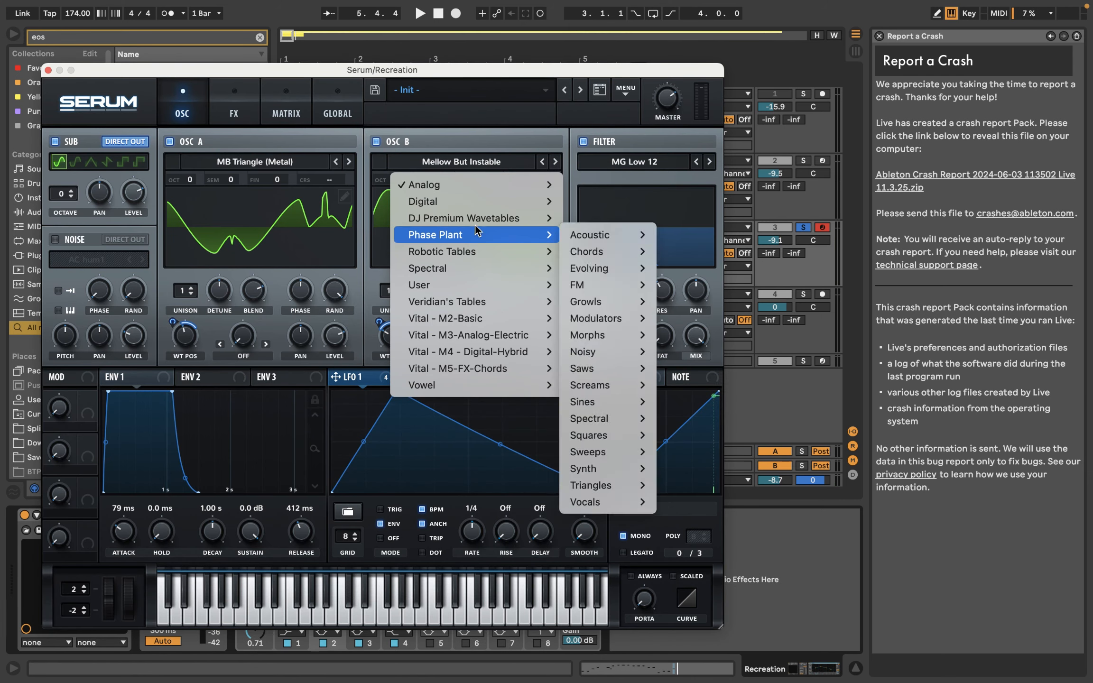
pyautogui.moveTo(512, 188)
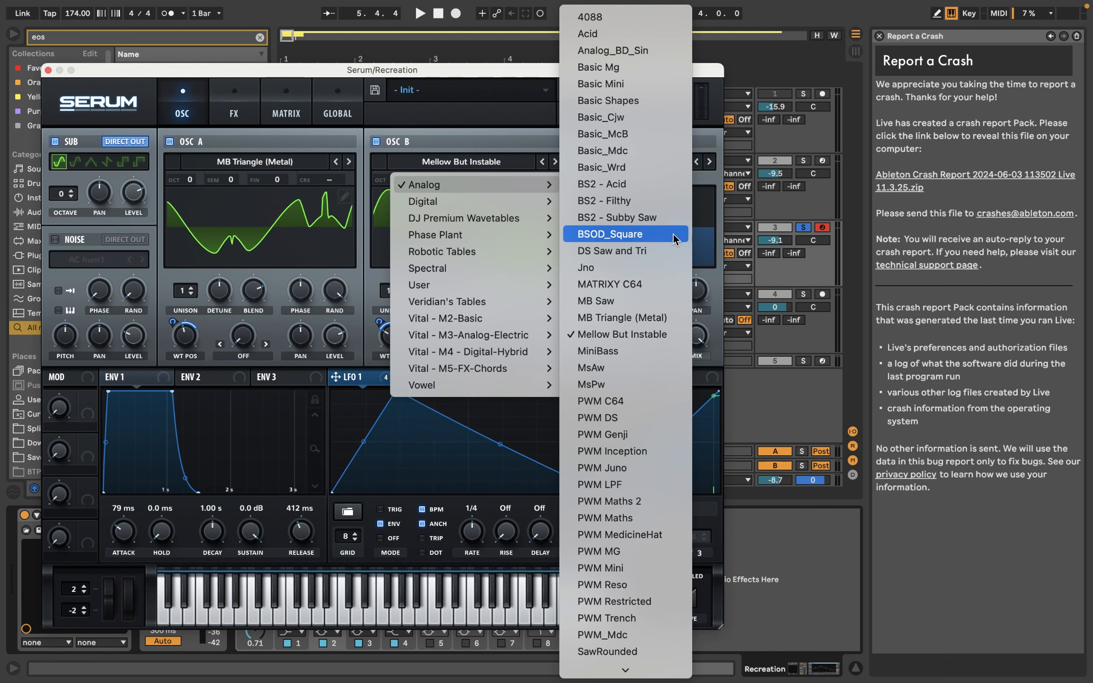
pyautogui.click(669, 218)
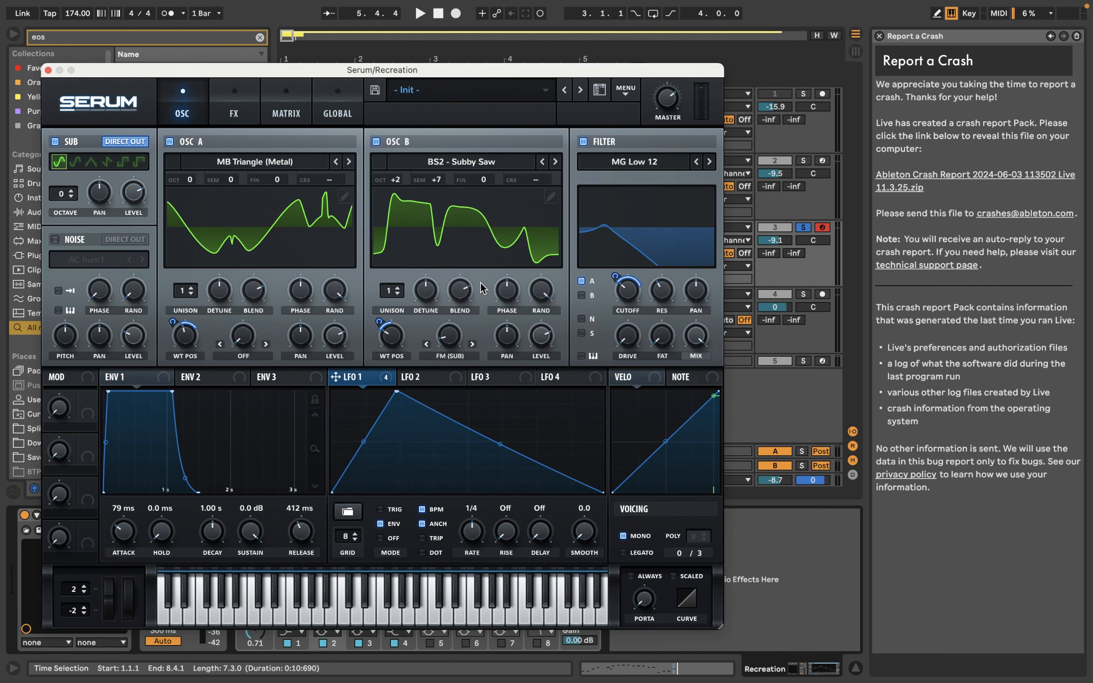
pyautogui.press('space')
pyautogui.moveTo(397, 348); pyautogui.dragTo(400, 384)
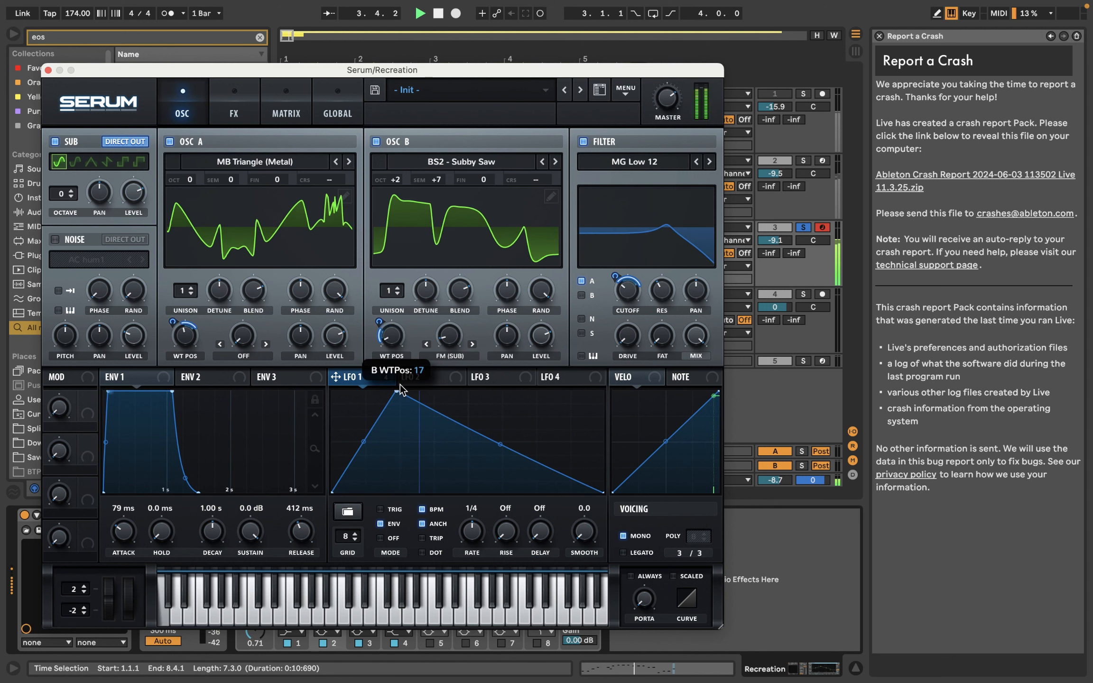
# Step: Try the analog wavetable BS2 - Acid on oscillator B, raise its wavetable position, and audition it
pyautogui.click(503, 163)
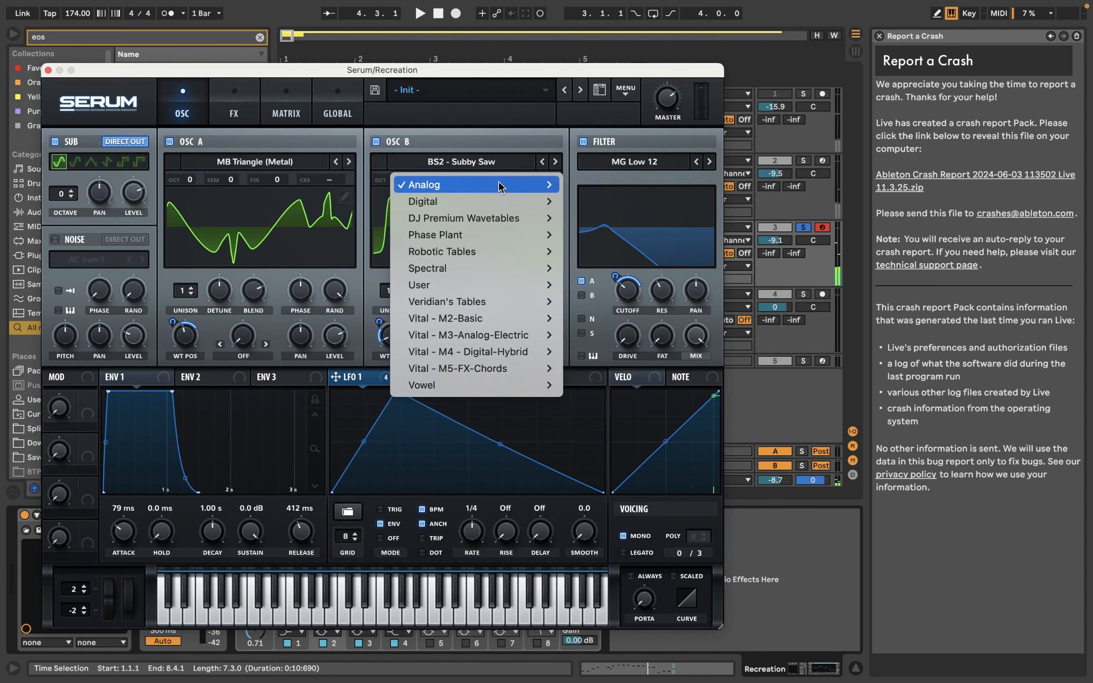
pyautogui.moveTo(498, 182)
pyautogui.click(623, 185)
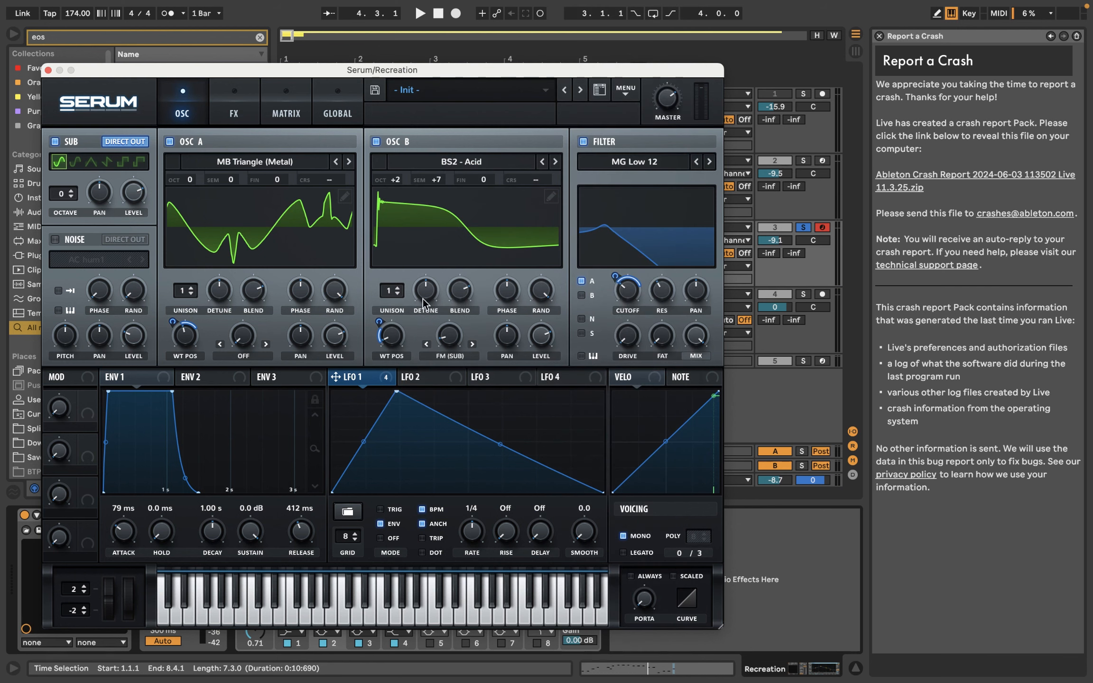
pyautogui.moveTo(410, 331); pyautogui.dragTo(412, 289)
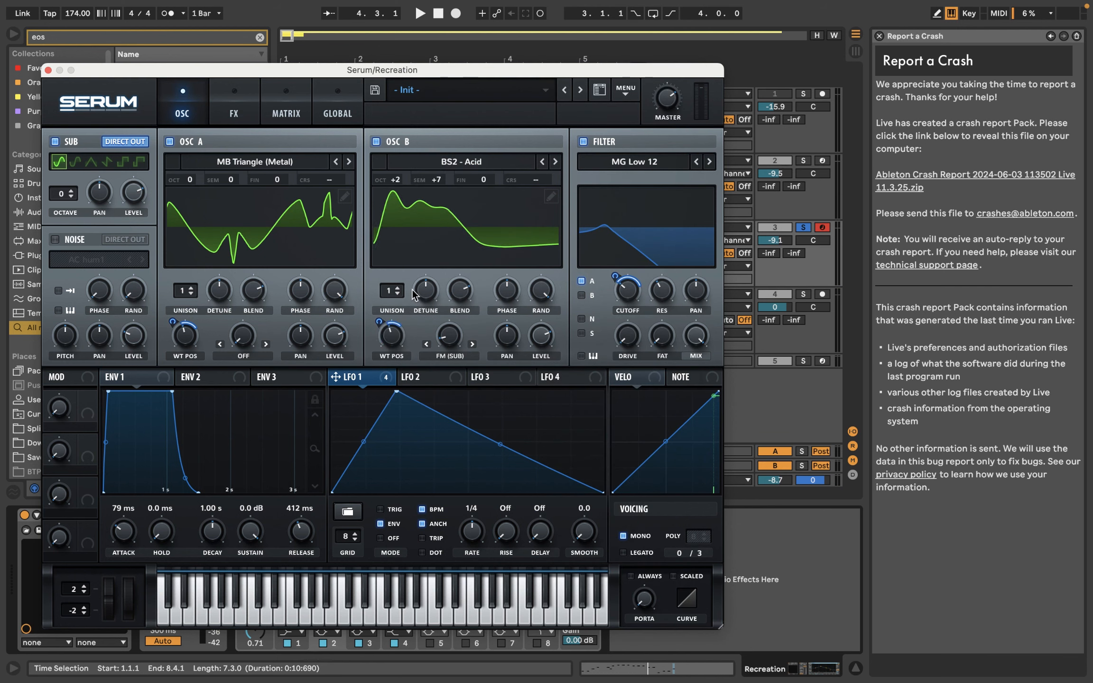
pyautogui.press('space')
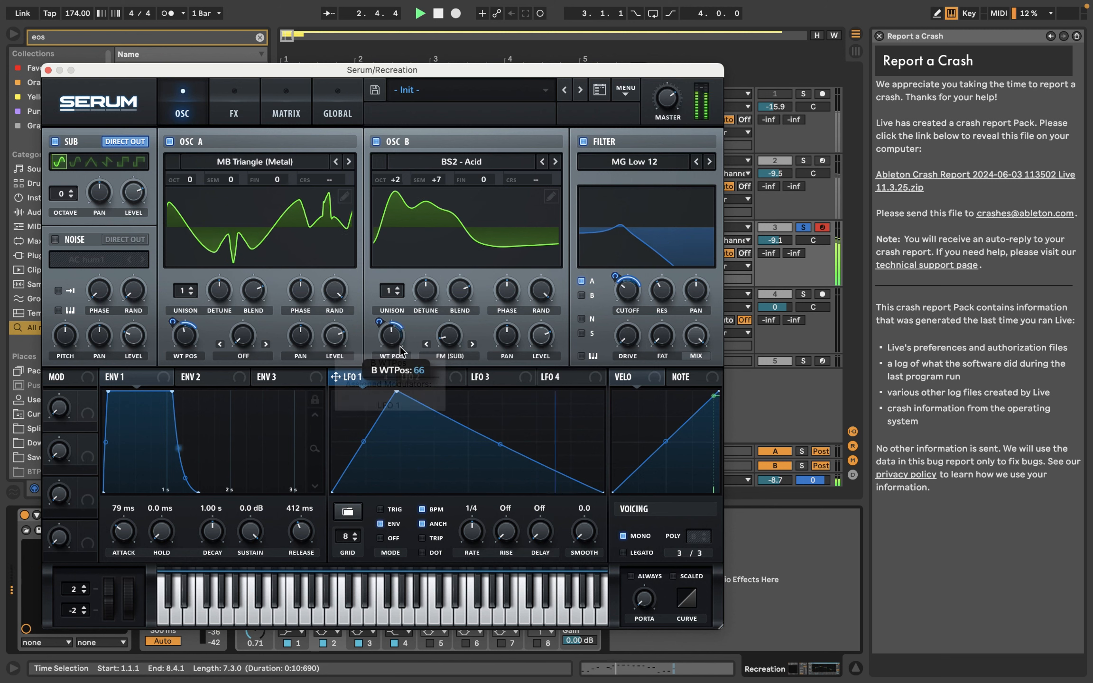
# Step: Step oscillator B through BS2 - Filthy and BS2 - Subby Saw to BSOD_Square, adjusting the wavetable position in playback
pyautogui.click(555, 163)
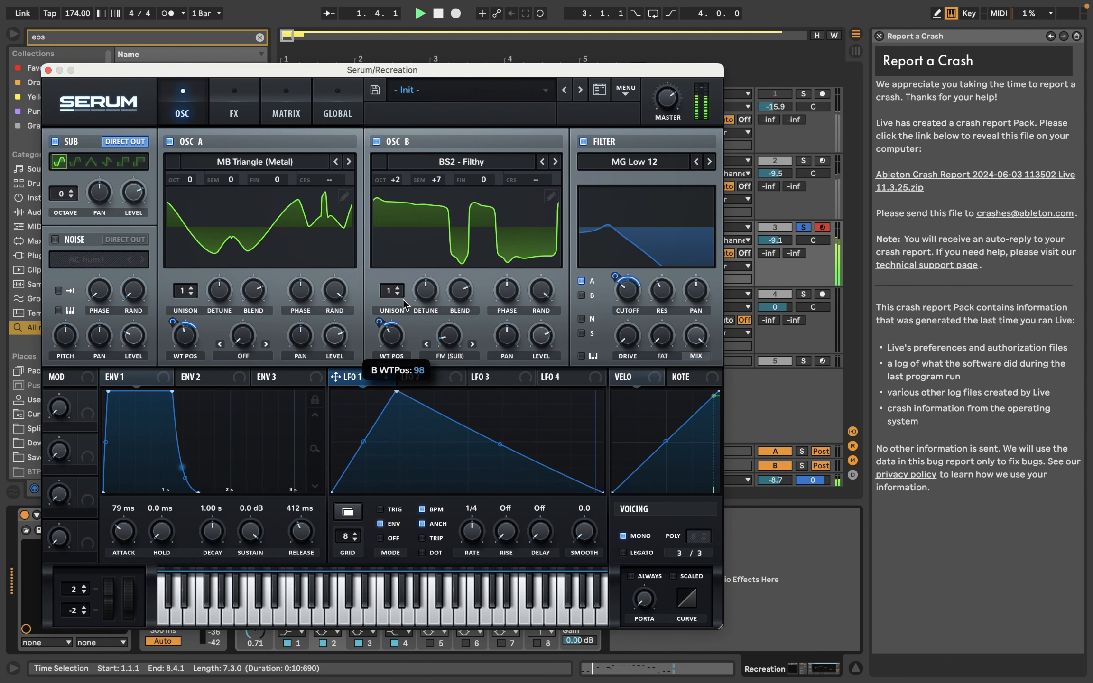
pyautogui.click(556, 163)
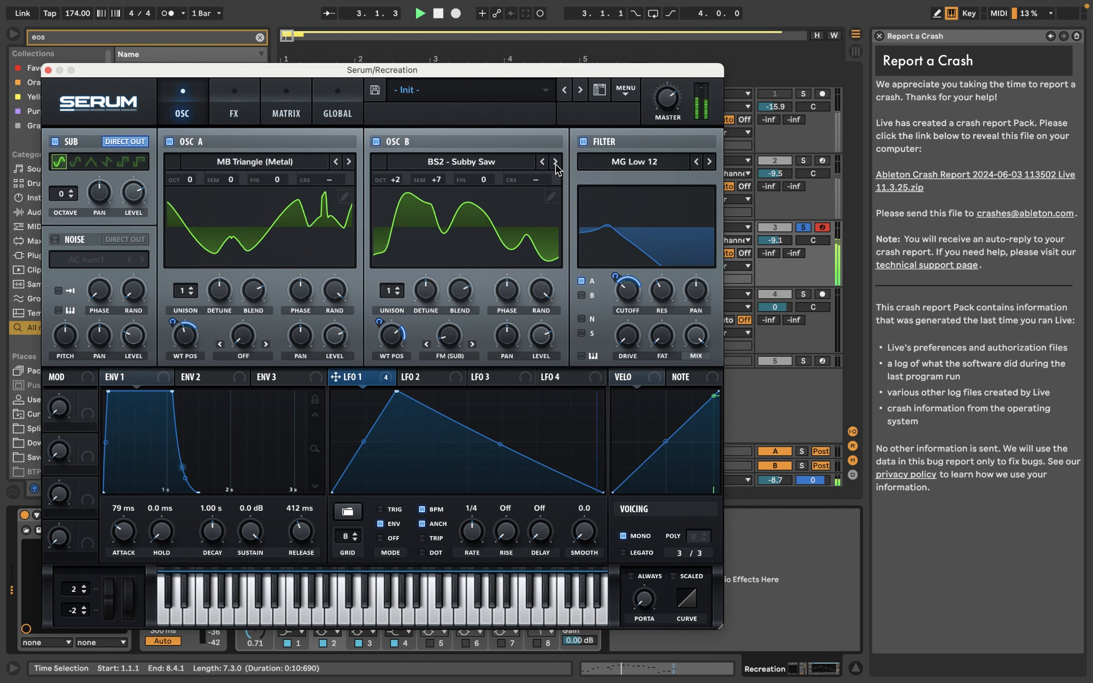
pyautogui.click(555, 163)
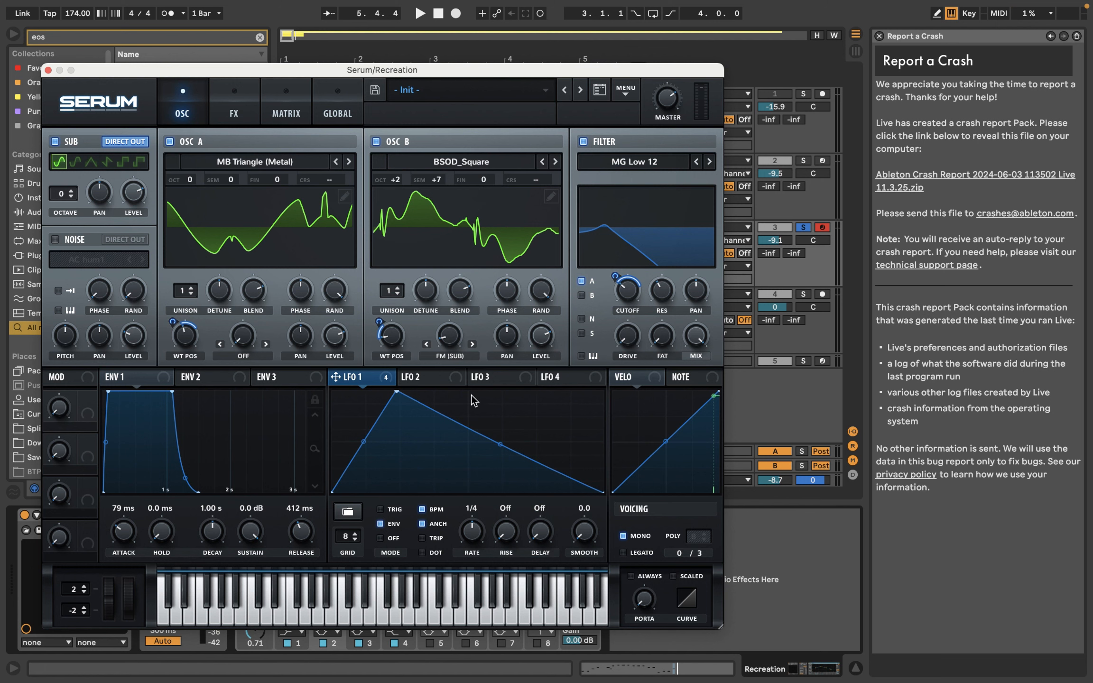
pyautogui.click(230, 89)
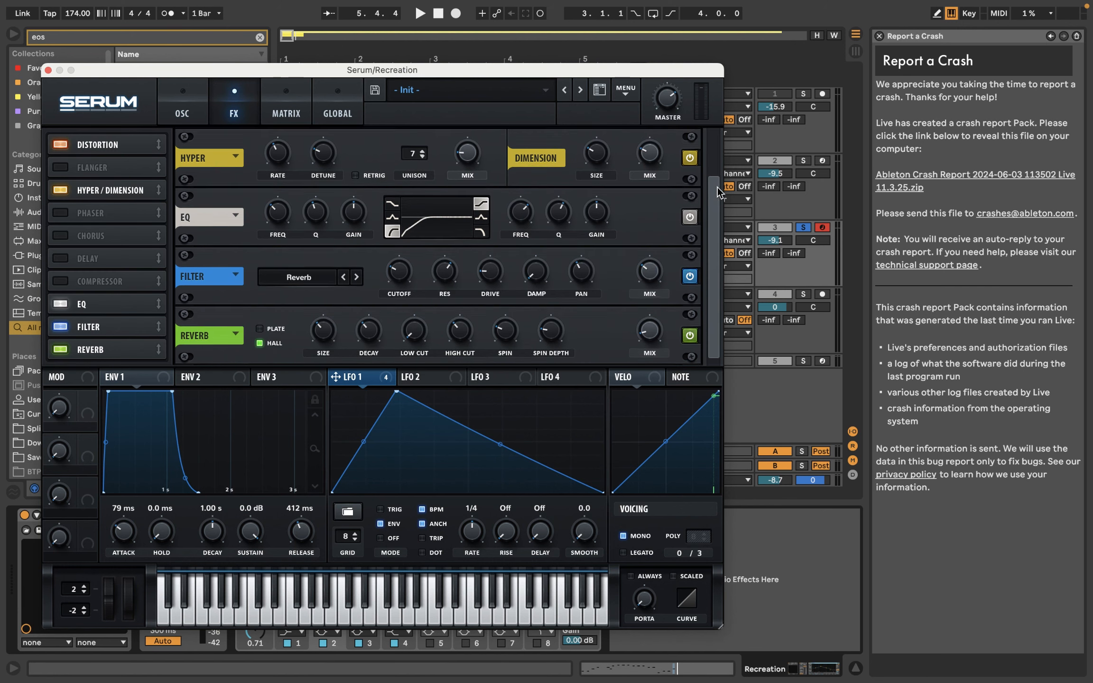
pyautogui.scroll(2, 717, 187)
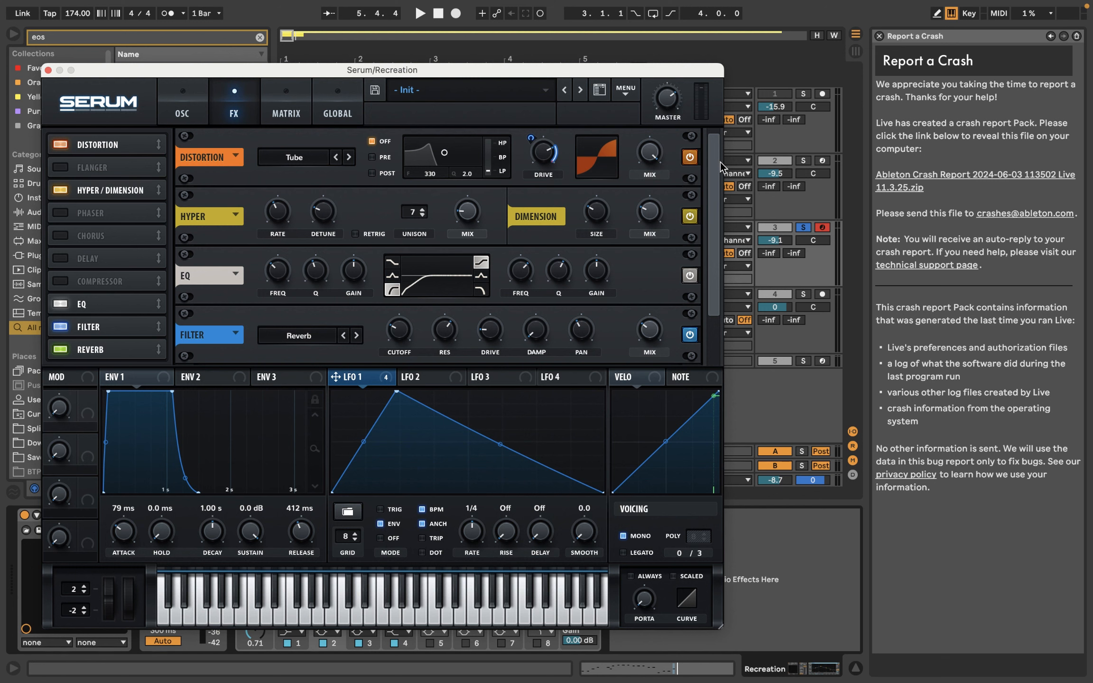
pyautogui.click(194, 113)
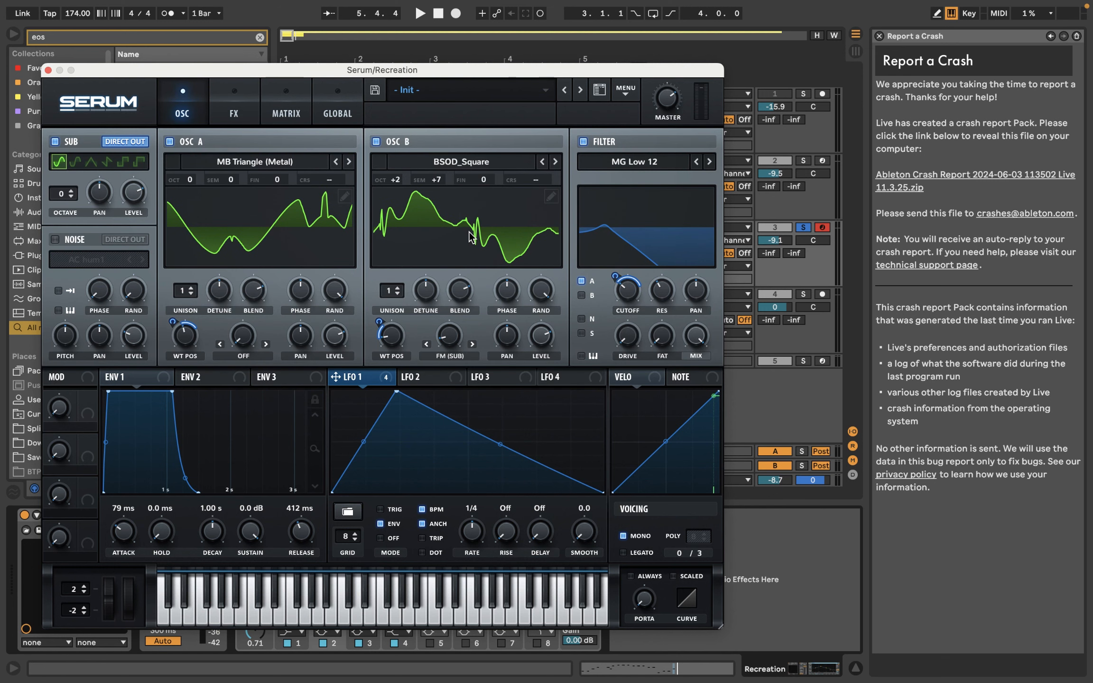